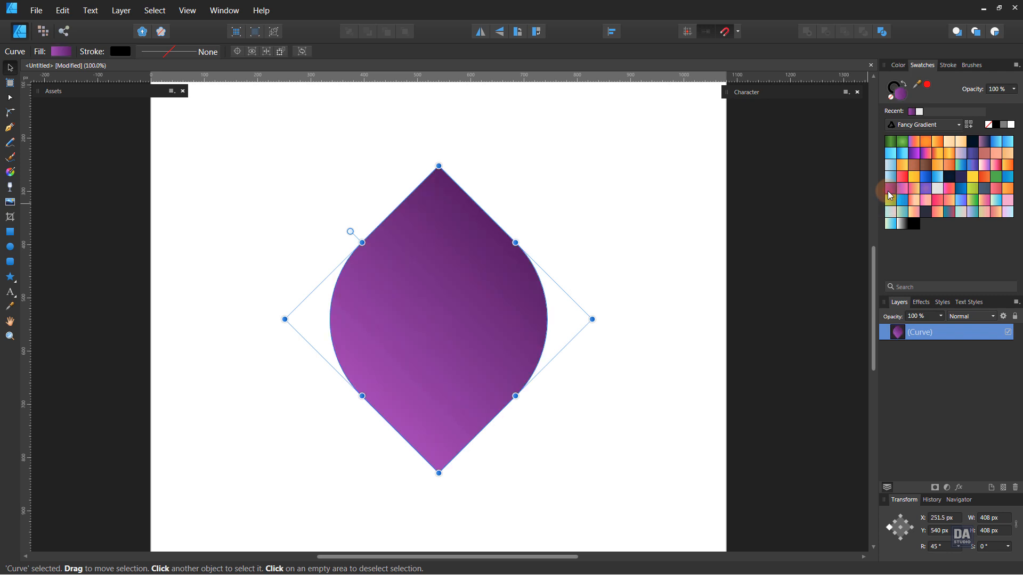
# Step: Redirect the purple linear gradient diagonally across the leaf shape, dark at its upper left and light beyond its lower right
pyautogui.click(13, 175)
pyautogui.moveTo(313, 211); pyautogui.dragTo(557, 426)
pyautogui.moveTo(547, 465); pyautogui.dragTo(345, 231)
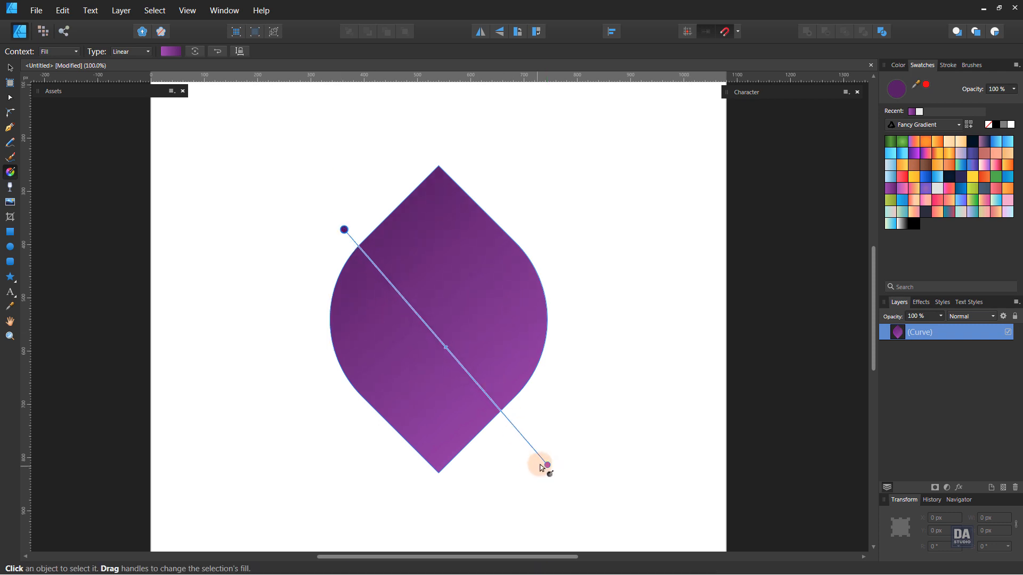
pyautogui.moveTo(547, 465); pyautogui.dragTo(575, 471)
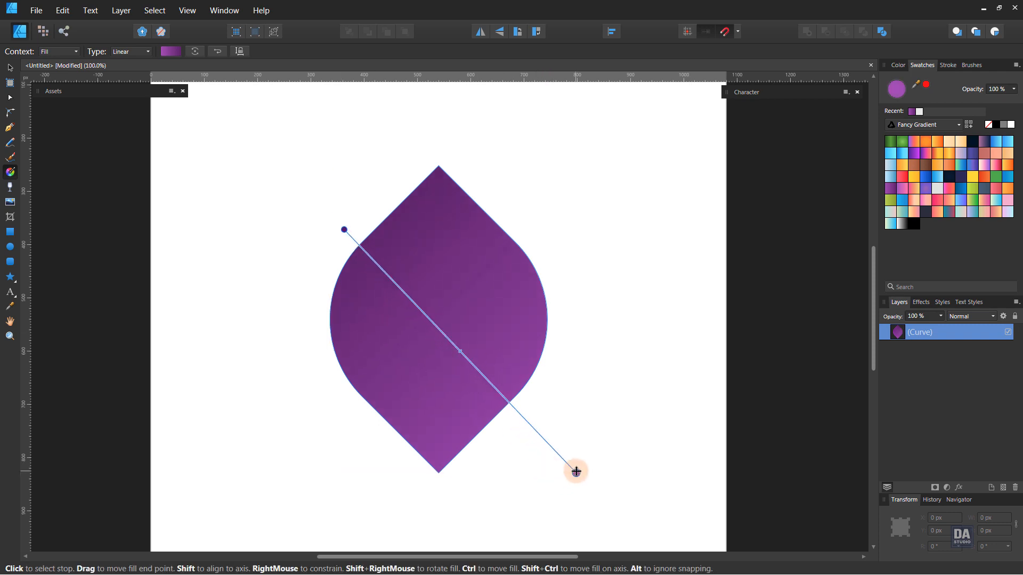
pyautogui.press('v')
# Step: Duplicate the leaf curve, shrink the copy about its centre to about 357 px, and fill it with the white-to-transparent gradient
pyautogui.rightClick(921, 337)
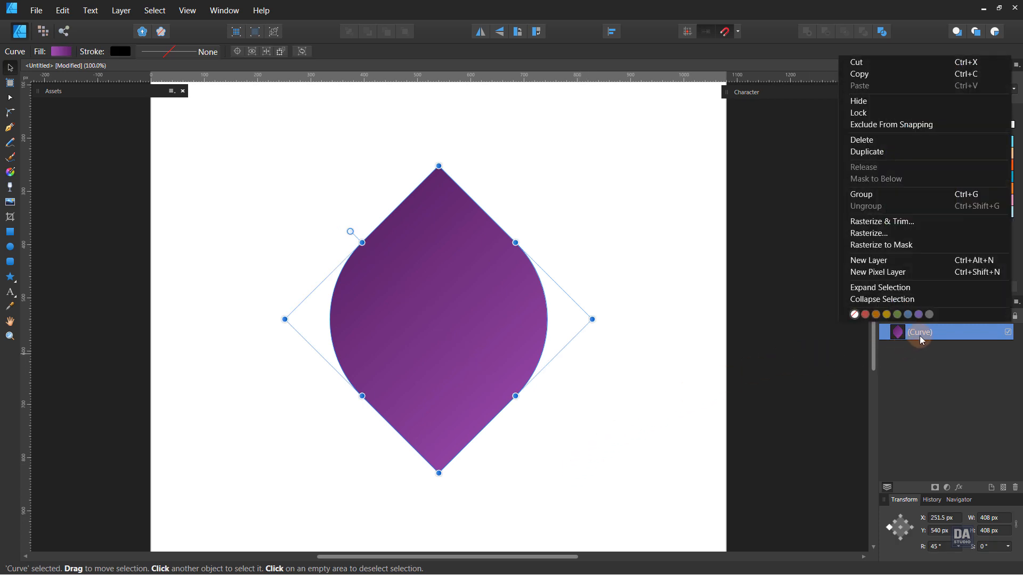
pyautogui.click(905, 152)
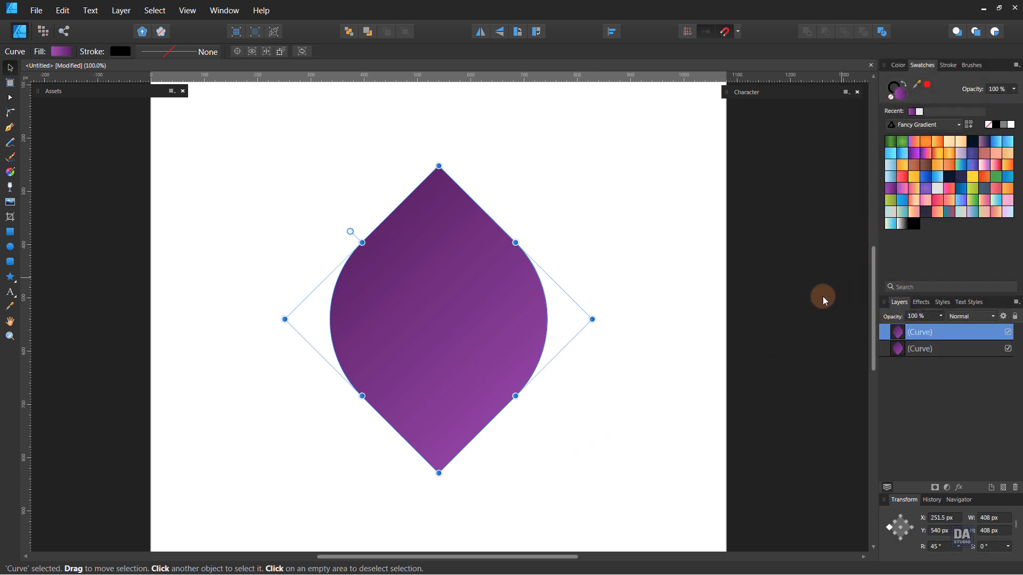
pyautogui.moveTo(592, 319); pyautogui.dragTo(573, 320)
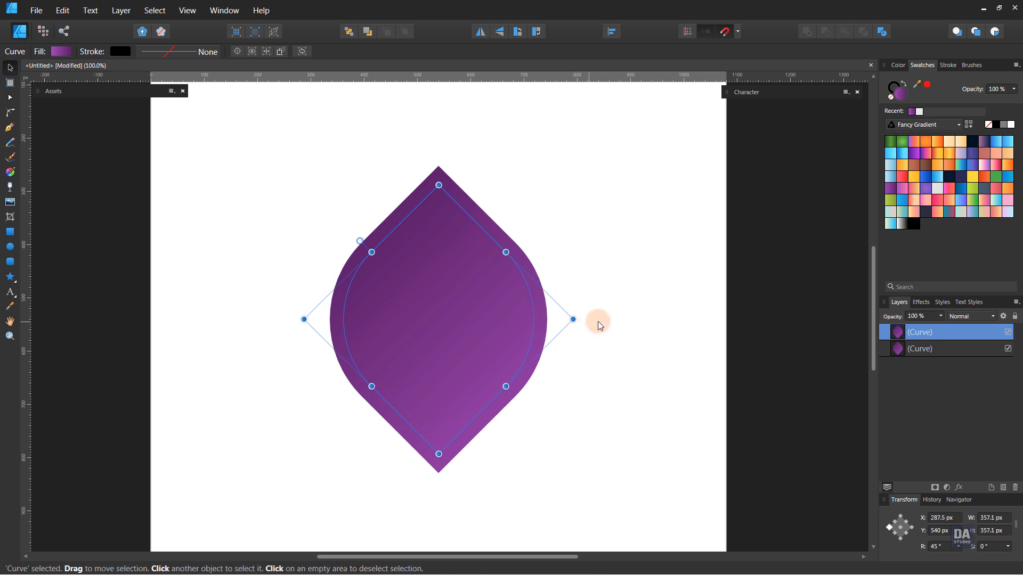
pyautogui.click(900, 229)
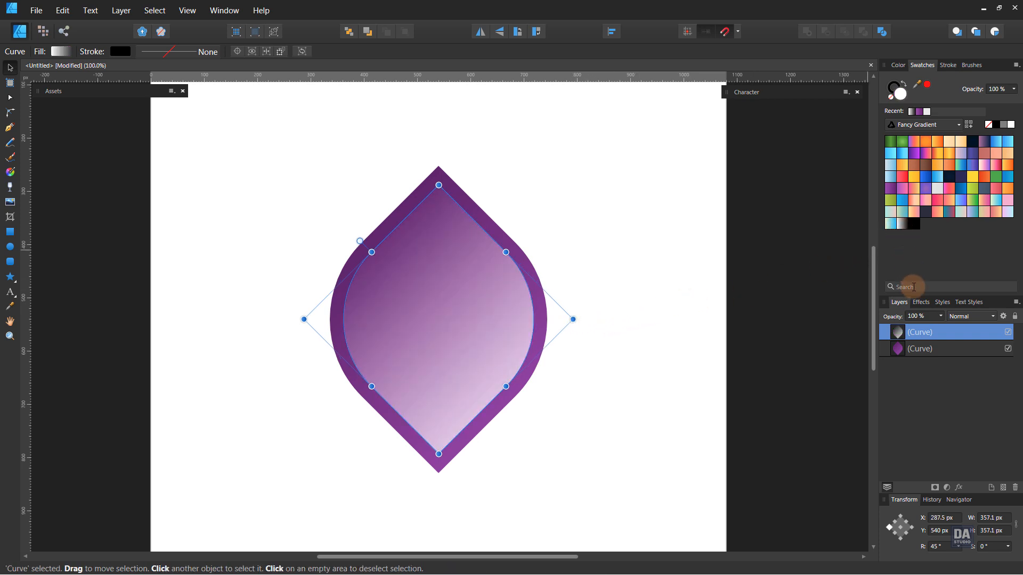
# Step: Duplicate the white-gradient curve and shrink the copy about its centre to about 288.5 px
pyautogui.rightClick(899, 333)
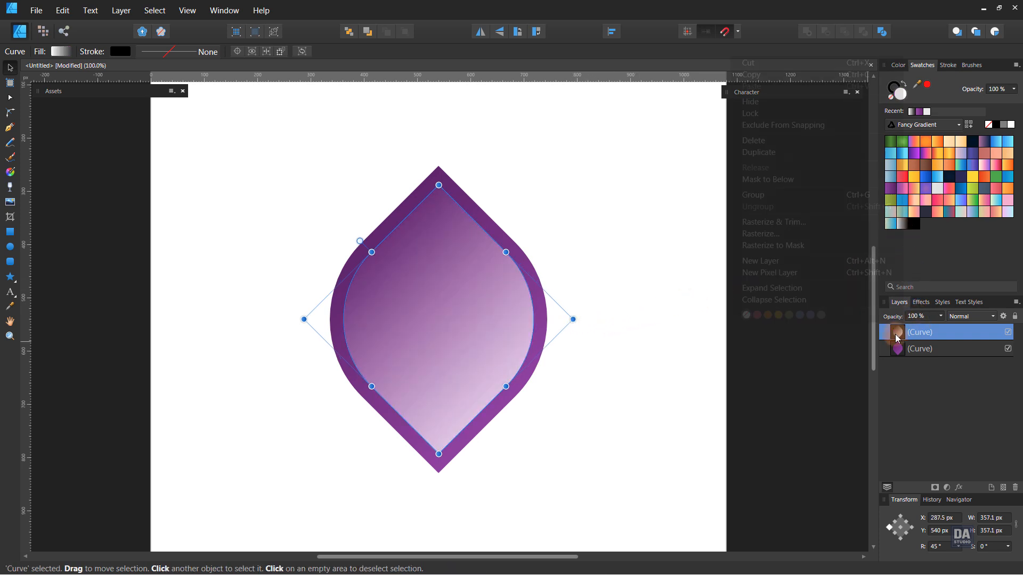
pyautogui.click(852, 156)
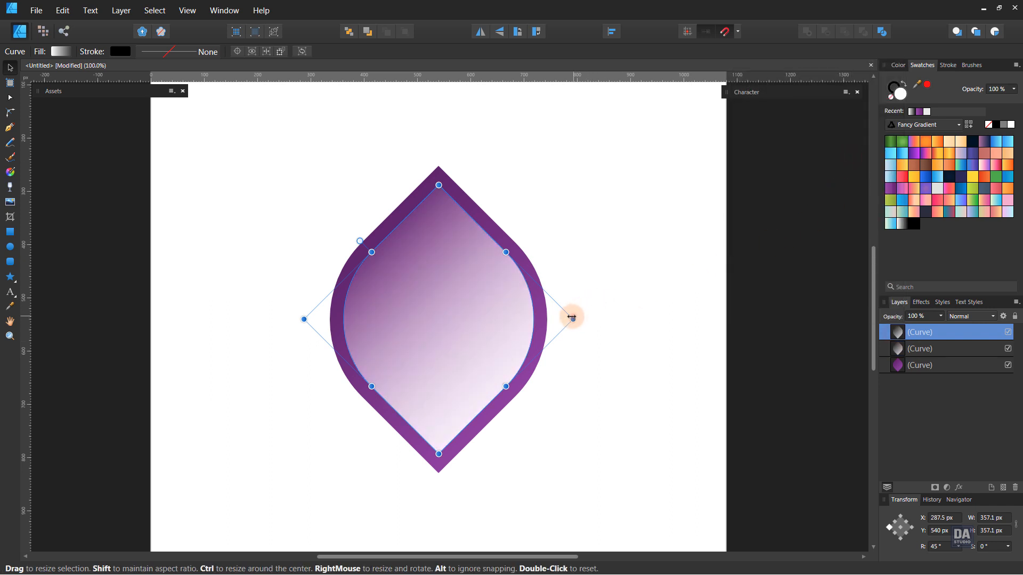
pyautogui.moveTo(573, 318); pyautogui.dragTo(547, 319)
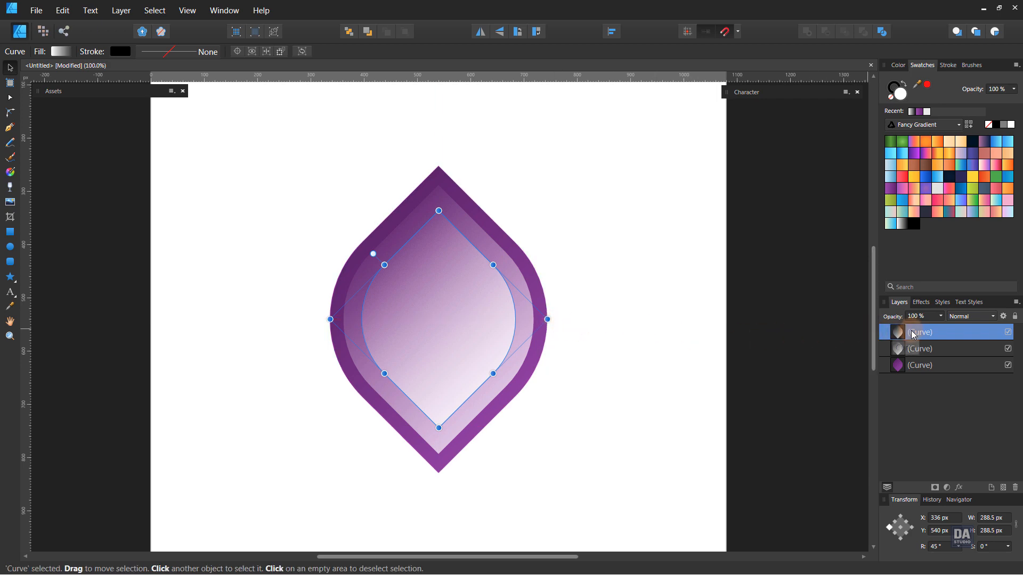
# Step: Repeat the duplicate-and-shrink operation five more times, nesting progressively smaller curves down to about 99 px wide
pyautogui.rightClick(894, 323)
pyautogui.click(872, 153)
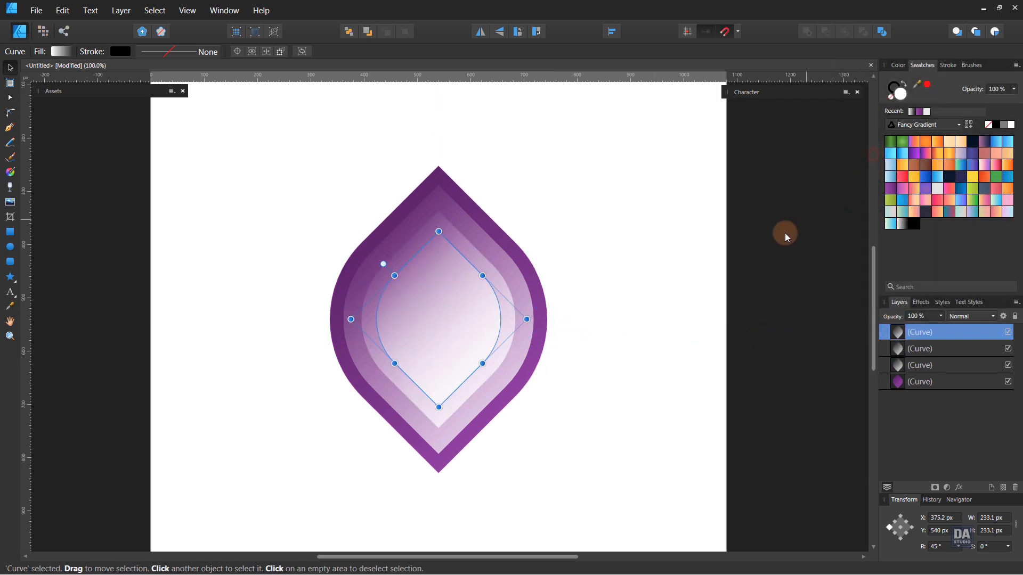
pyautogui.hotkey('ctrl', 'j')
pyautogui.hotkey('ctrl', 'j')
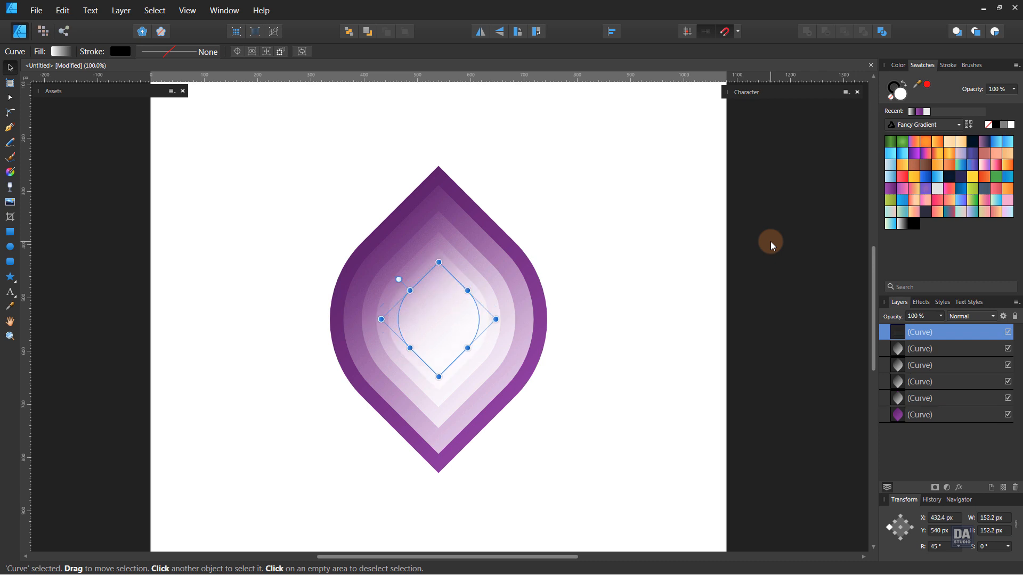
pyautogui.hotkey('ctrl', 'j')
pyautogui.hotkey('ctrl', 'j')
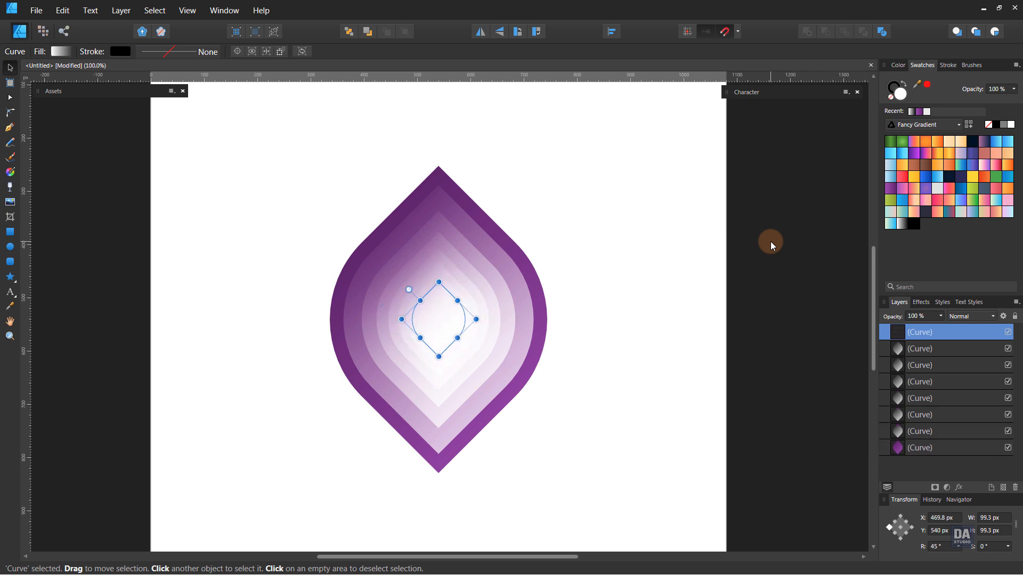
# Step: Set the blend mode of the largest white-gradient curve, just above the purple base curve, to Overlay
pyautogui.click(913, 433)
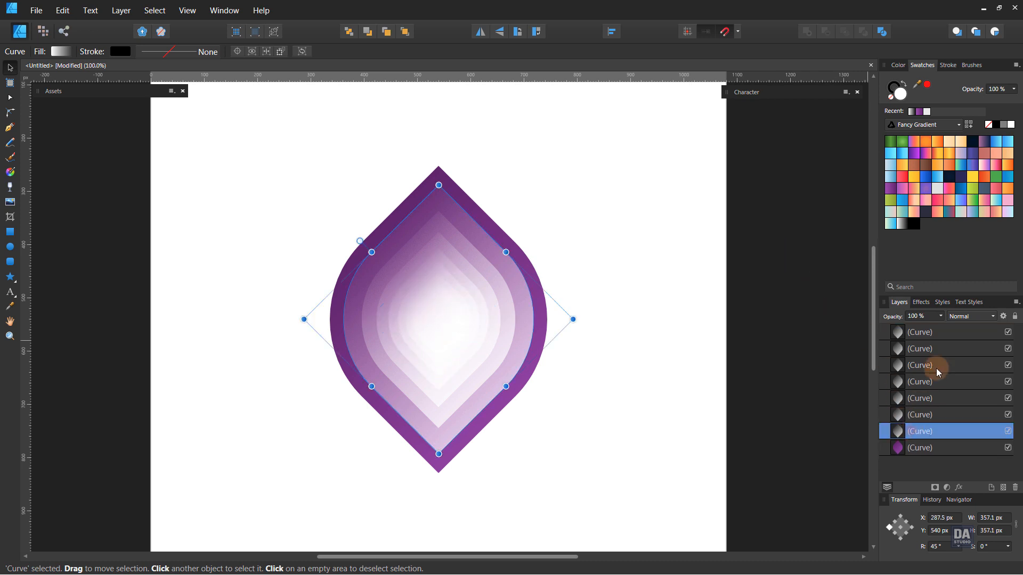
pyautogui.click(966, 320)
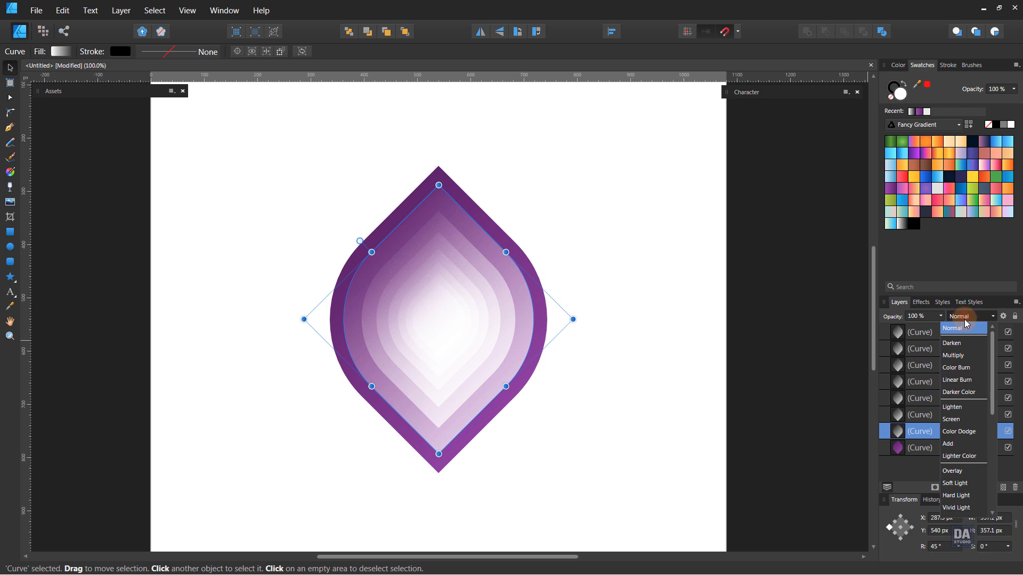
pyautogui.click(961, 467)
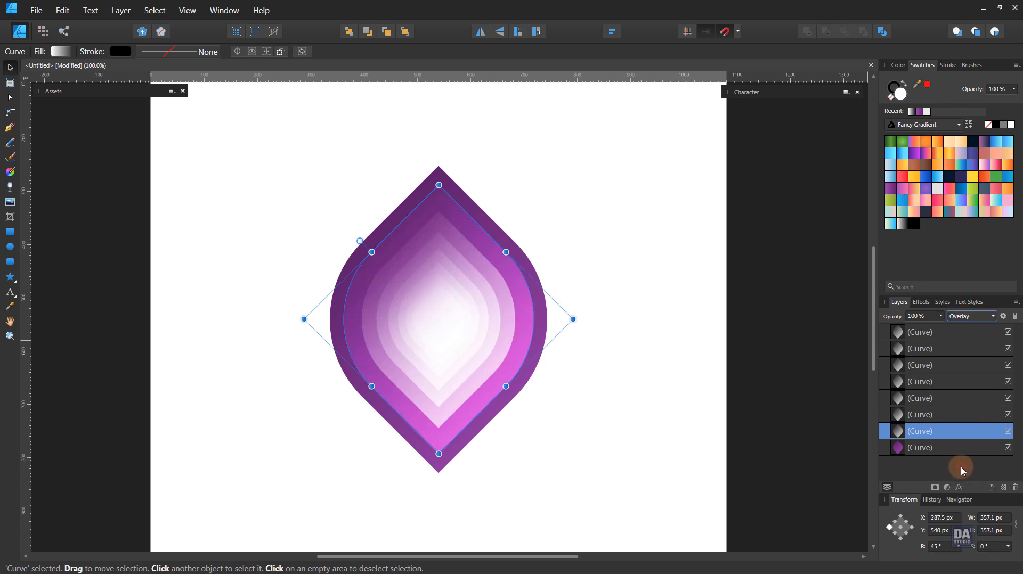
pyautogui.click(787, 397)
# Step: Lower the opacity of the six smaller white-gradient curves to 50 %
pyautogui.click(916, 416)
pyautogui.keyDown('shift'); pyautogui.click(929, 332); pyautogui.keyUp('shift')
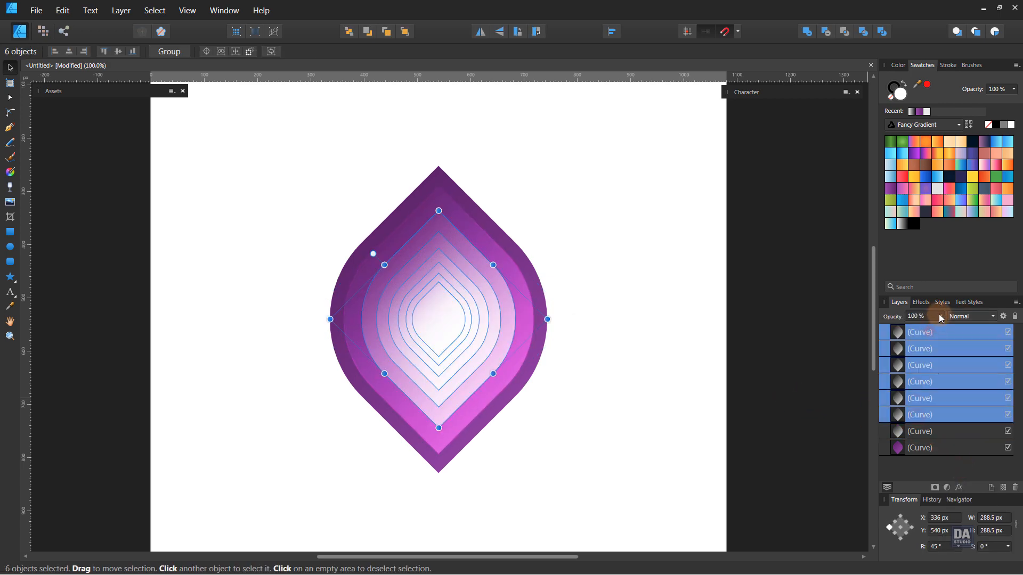
pyautogui.moveTo(940, 320); pyautogui.dragTo(906, 330)
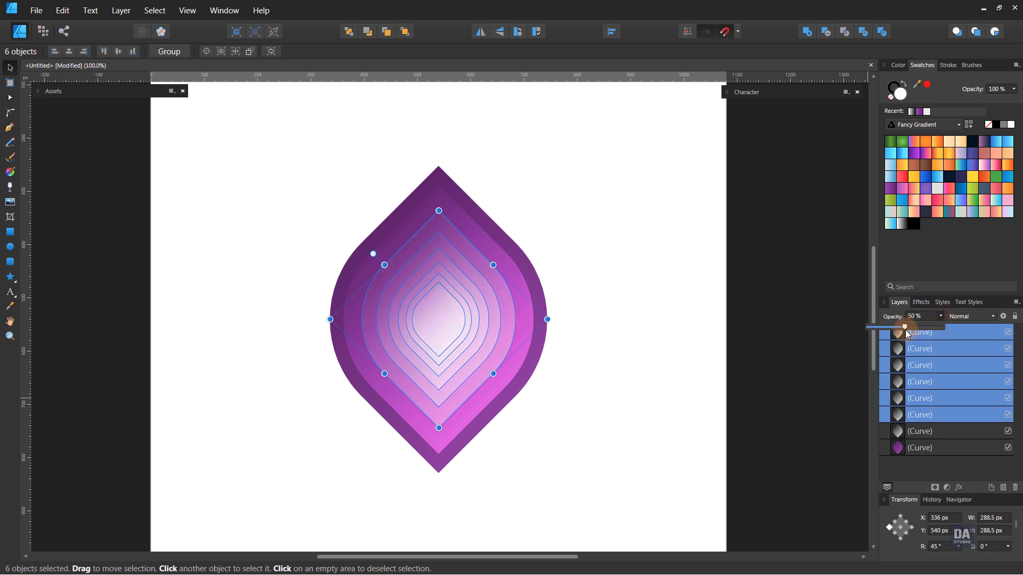
pyautogui.click(693, 356)
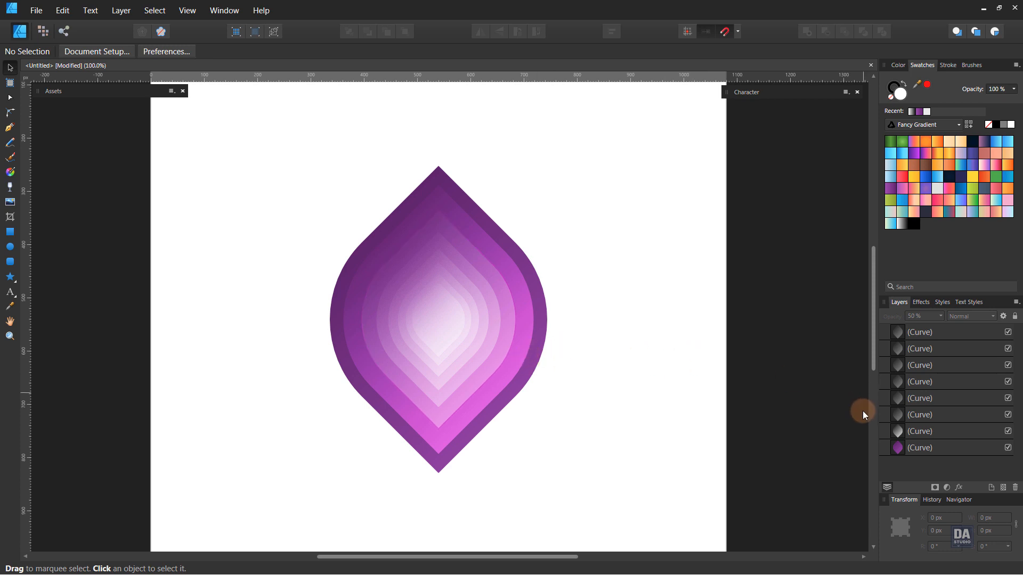
# Step: Redirect the gradient of all seven inner curves horizontally, white on the right side fading to transparent on the left
pyautogui.click(907, 431)
pyautogui.keyDown('shift'); pyautogui.click(922, 332); pyautogui.keyUp('shift')
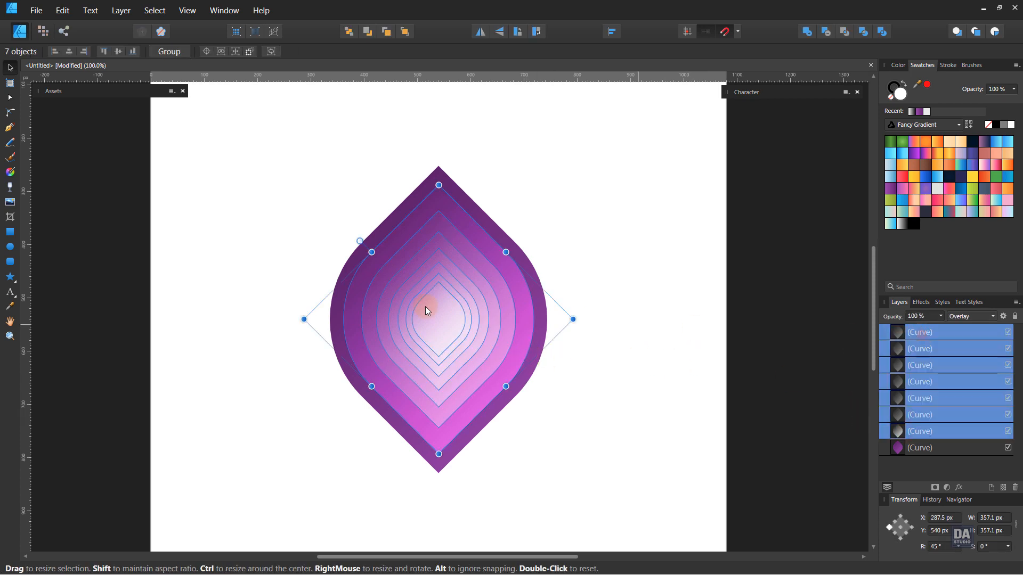
pyautogui.click(10, 171)
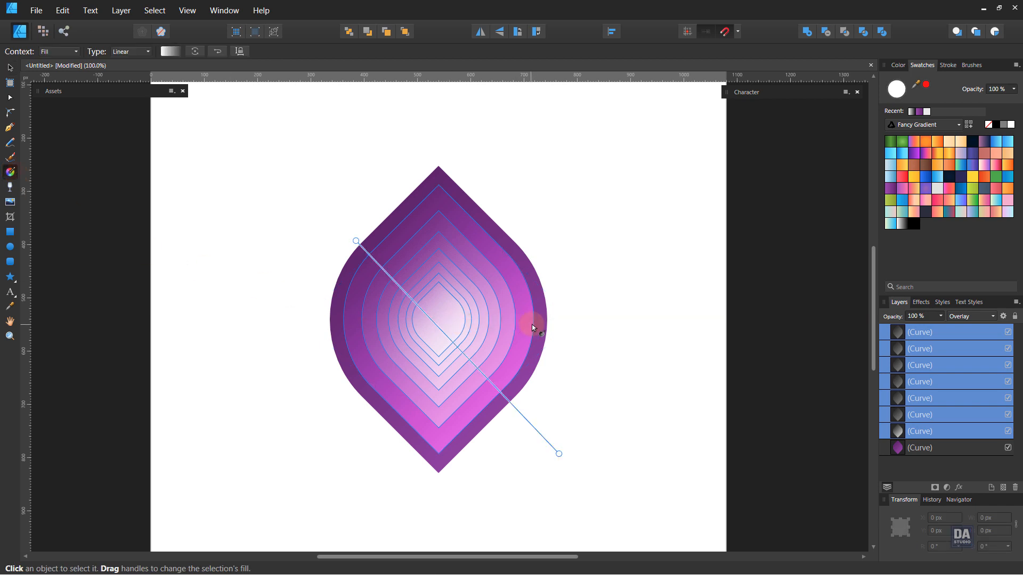
pyautogui.moveTo(626, 325); pyautogui.dragTo(301, 324)
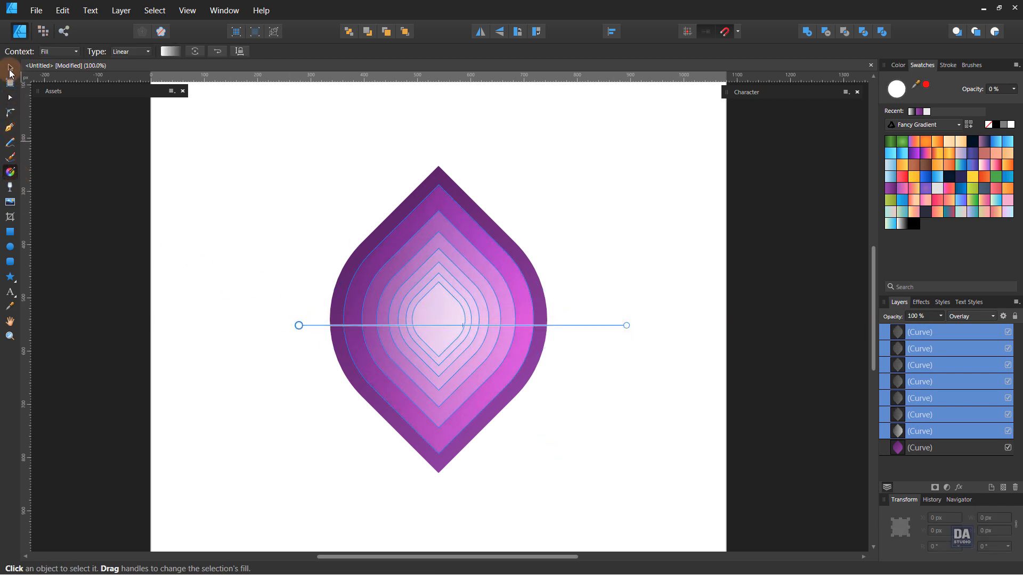
pyautogui.click(9, 68)
pyautogui.click(200, 309)
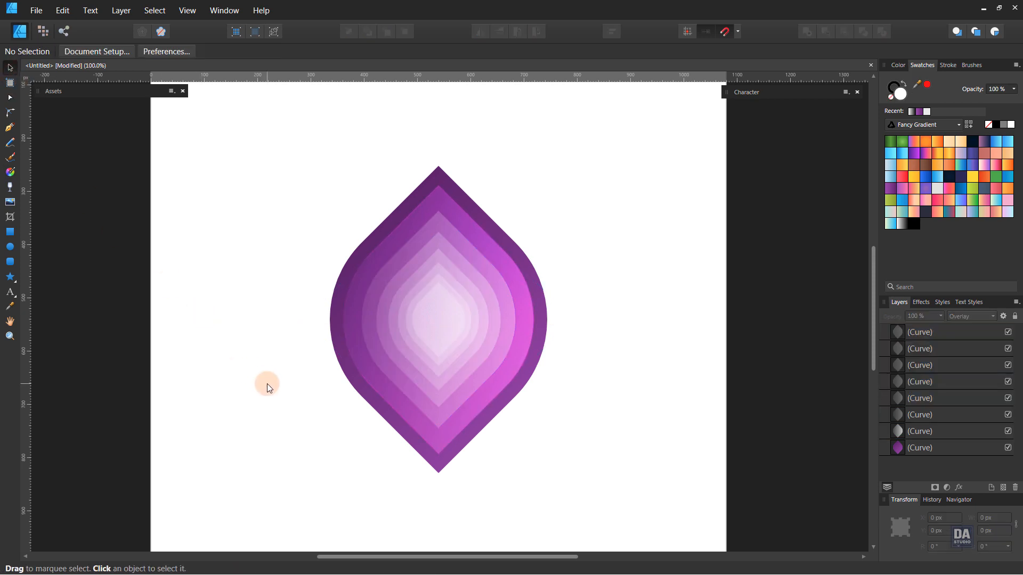
# Step: Place a copy of the seven inner curves off the artboard, to the left of the original shape
pyautogui.scroll(-3, 548, 381)
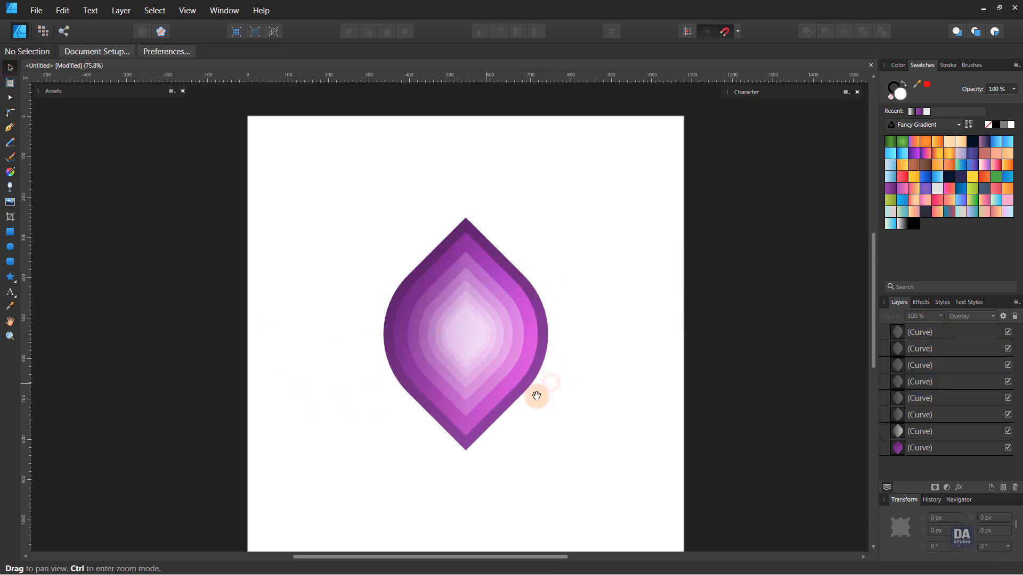
pyautogui.click(904, 431)
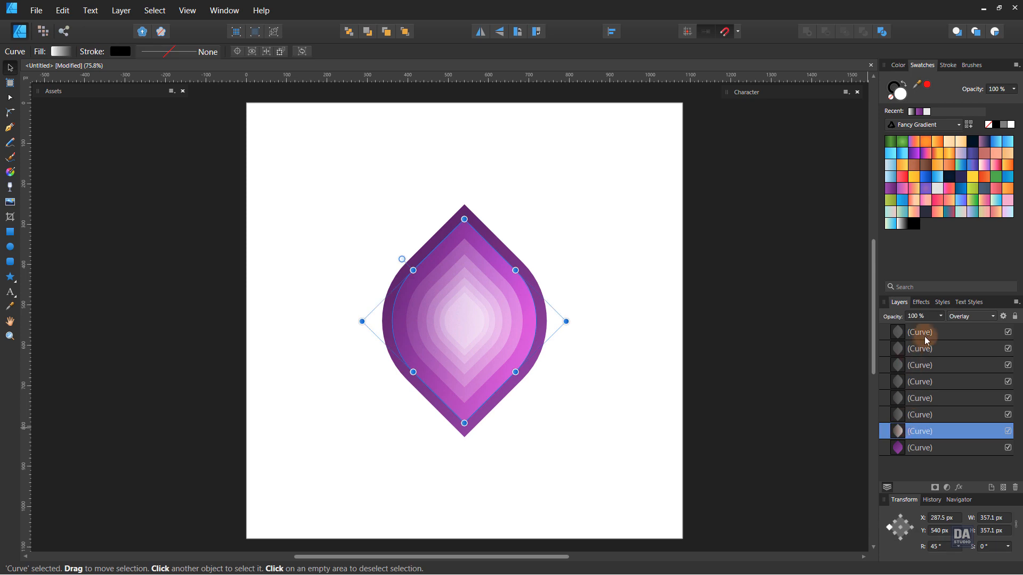
pyautogui.keyDown('shift'); pyautogui.click(927, 335); pyautogui.keyUp('shift')
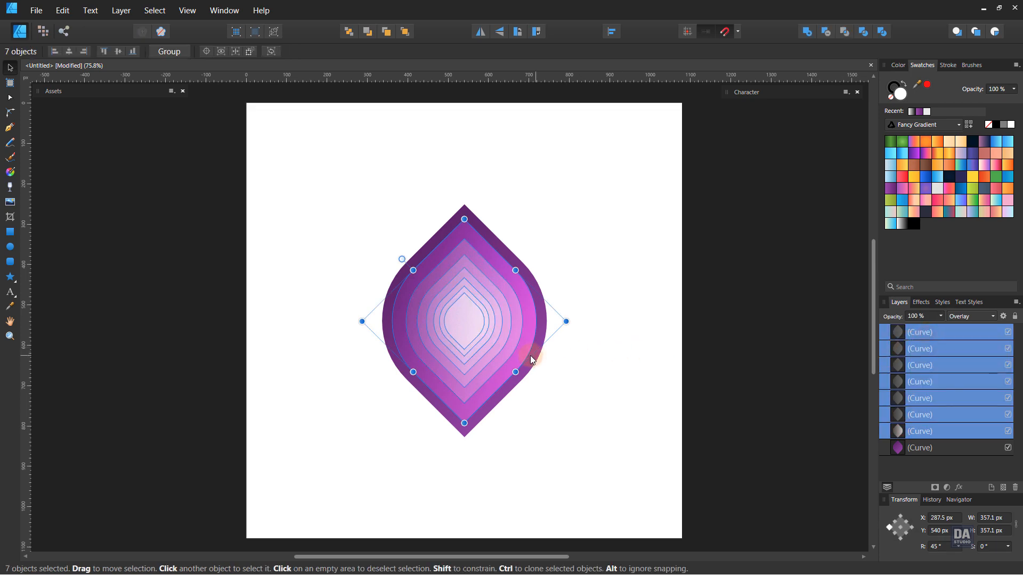
pyautogui.moveTo(486, 352)
pyautogui.mouseDown()
pyautogui.moveTo(181, 349)
pyautogui.moveTo(240, 364)
pyautogui.mouseUp()
# Step: Turn the seven copied curves into unfilled outlines by swapping fill with stroke, and set their stroke width to 1 pt
pyautogui.press('space')
pyautogui.hotkey('ctrl', 'space')
pyautogui.moveTo(198, 328); pyautogui.dragTo(320, 334)
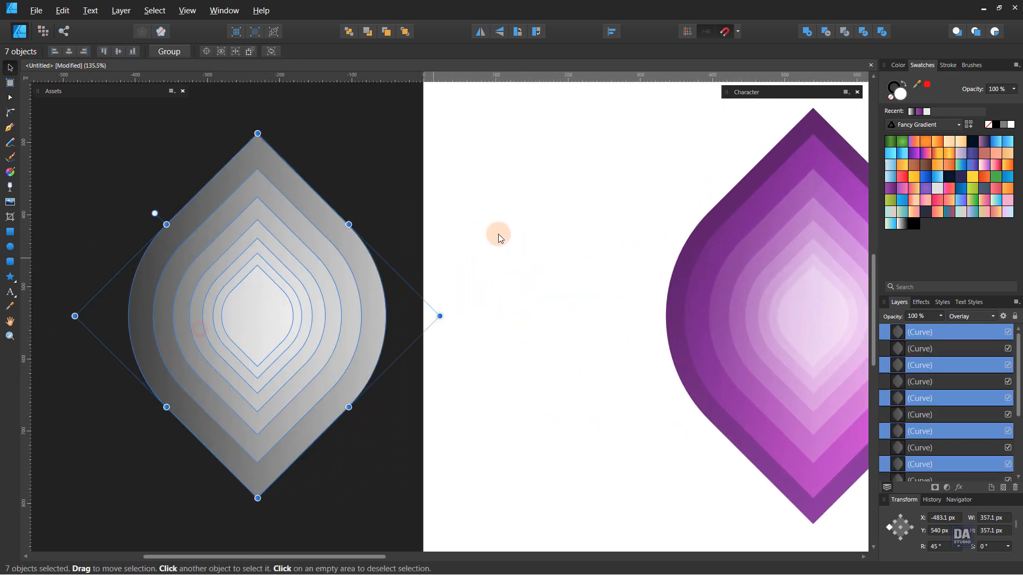
pyautogui.click(903, 84)
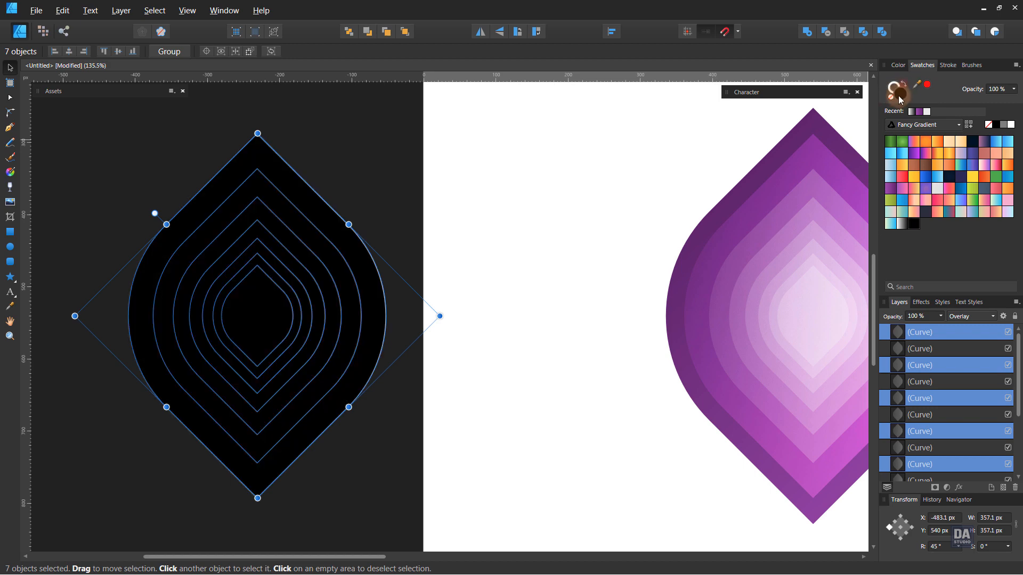
pyautogui.click(893, 99)
pyautogui.click(952, 63)
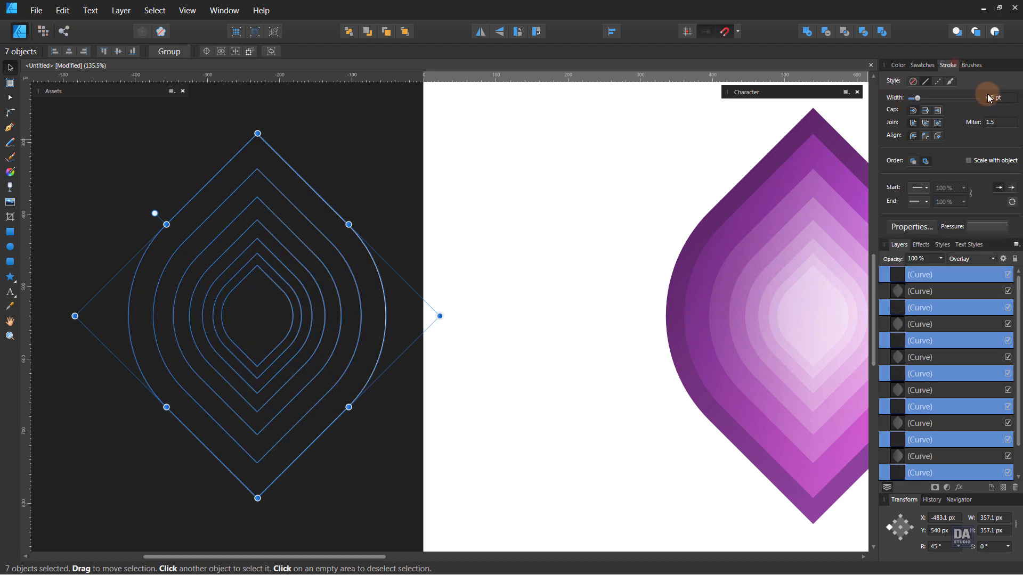
pyautogui.scroll(5, 997, 101)
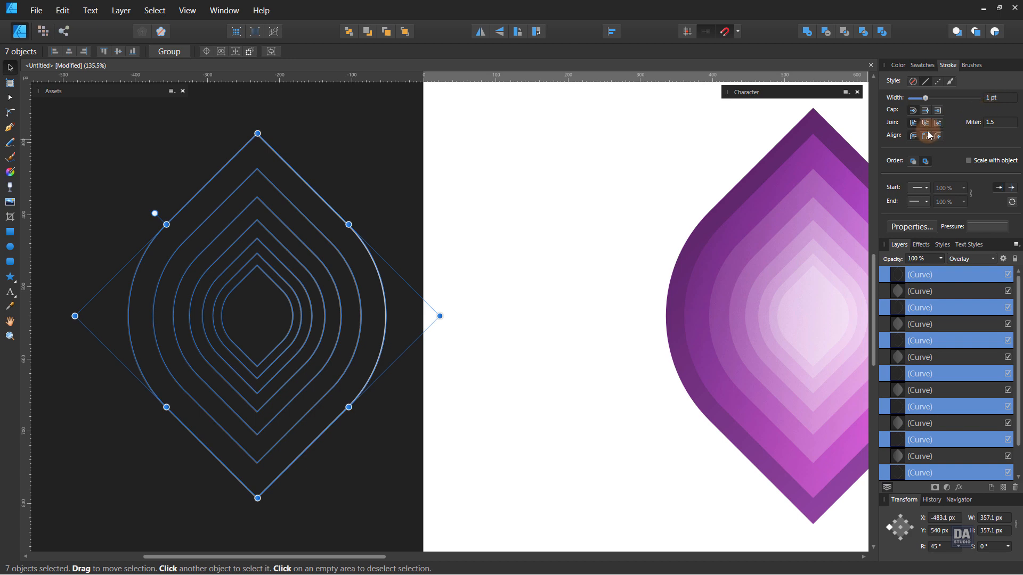
# Step: Redirect the outlines' stroke gradient to run horizontally from white at the outermost left edge to transparent at the centre line
pyautogui.click(11, 172)
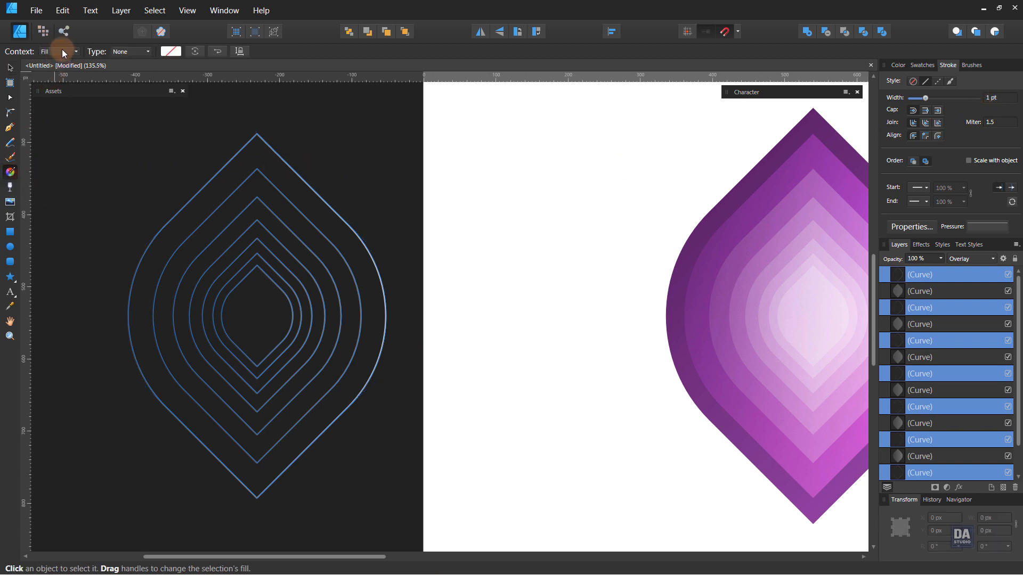
pyautogui.click(49, 76)
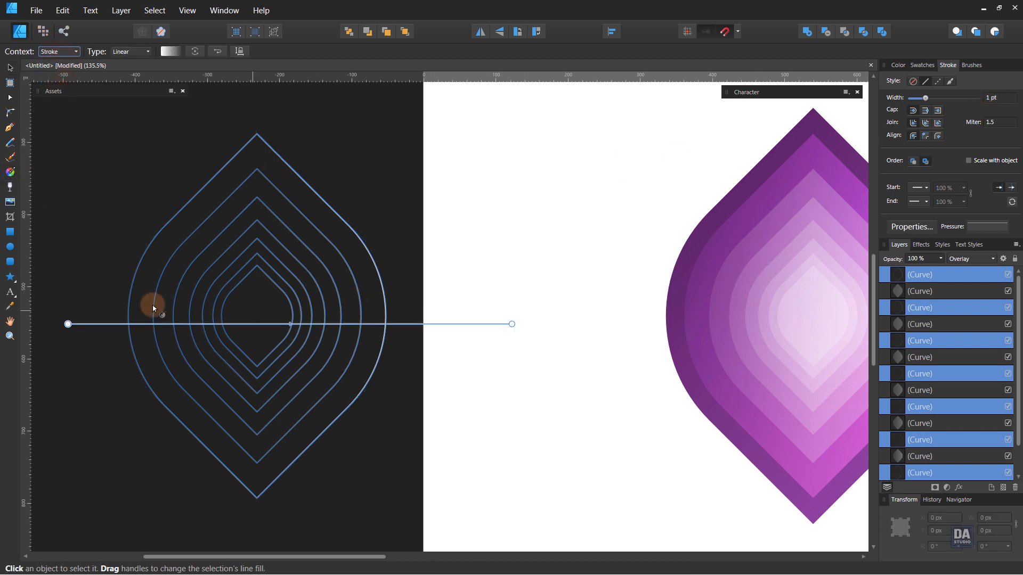
pyautogui.moveTo(129, 303); pyautogui.dragTo(257, 304)
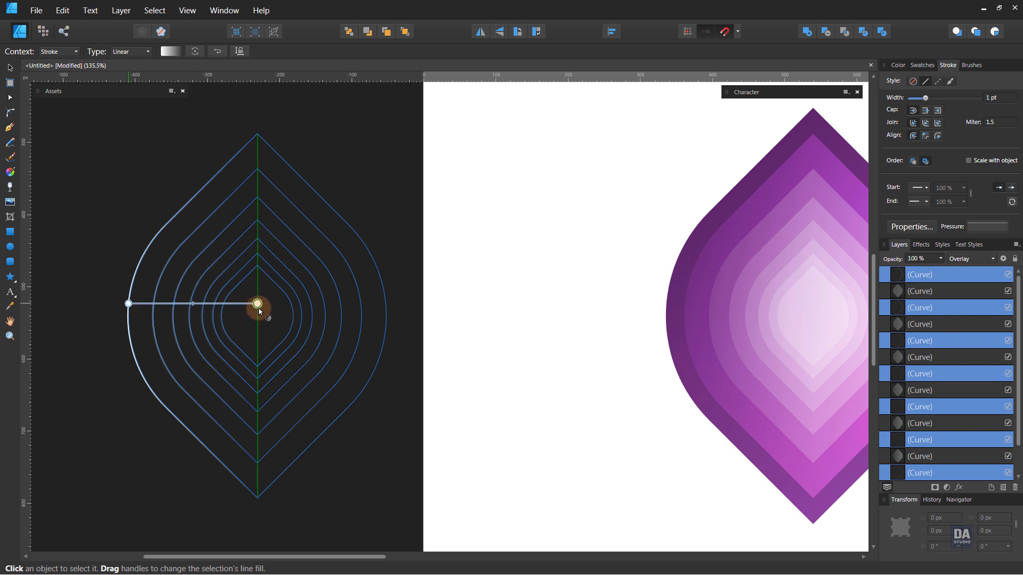
pyautogui.click(10, 67)
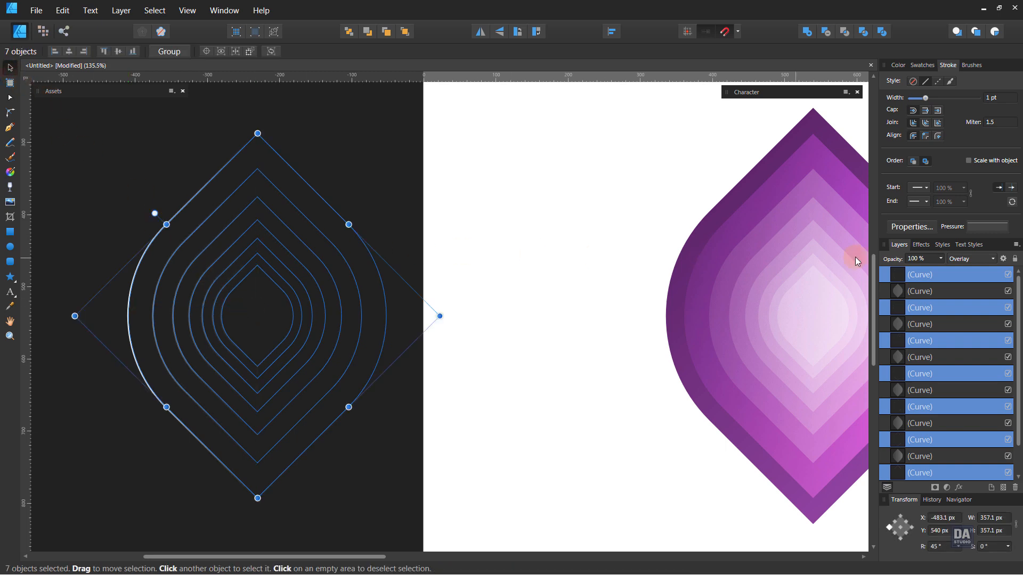
# Step: Bring the seven copied outlines to the front of the layer stack and group them
pyautogui.hotkey('ctrl', 'shift', ']')
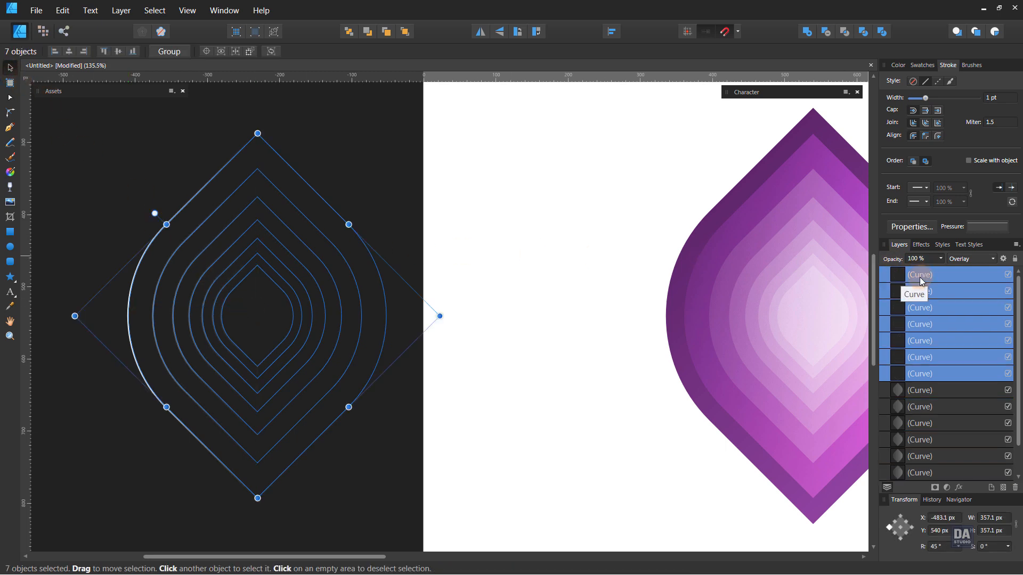
pyautogui.rightClick(910, 276)
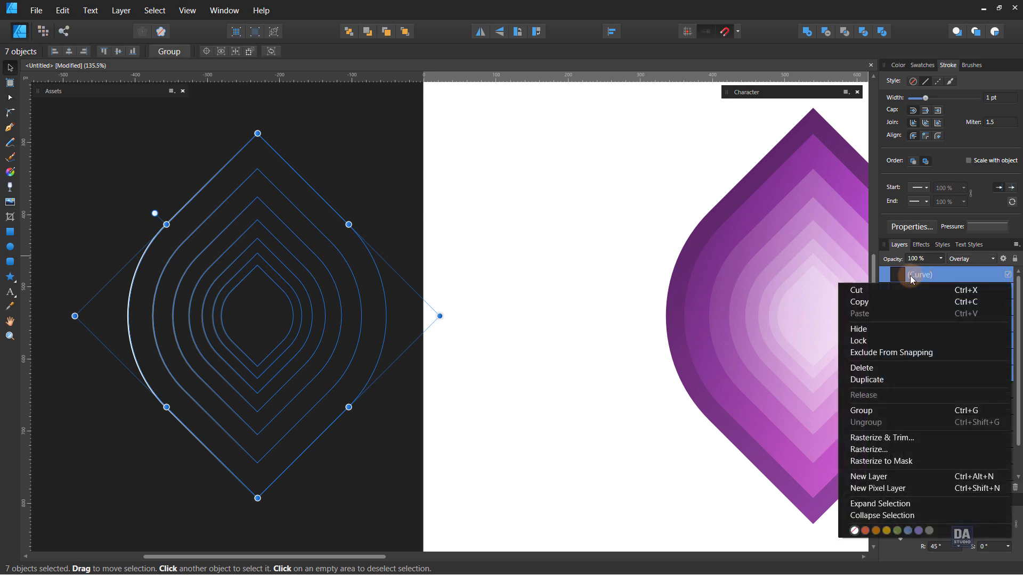
pyautogui.click(901, 411)
pyautogui.click(486, 394)
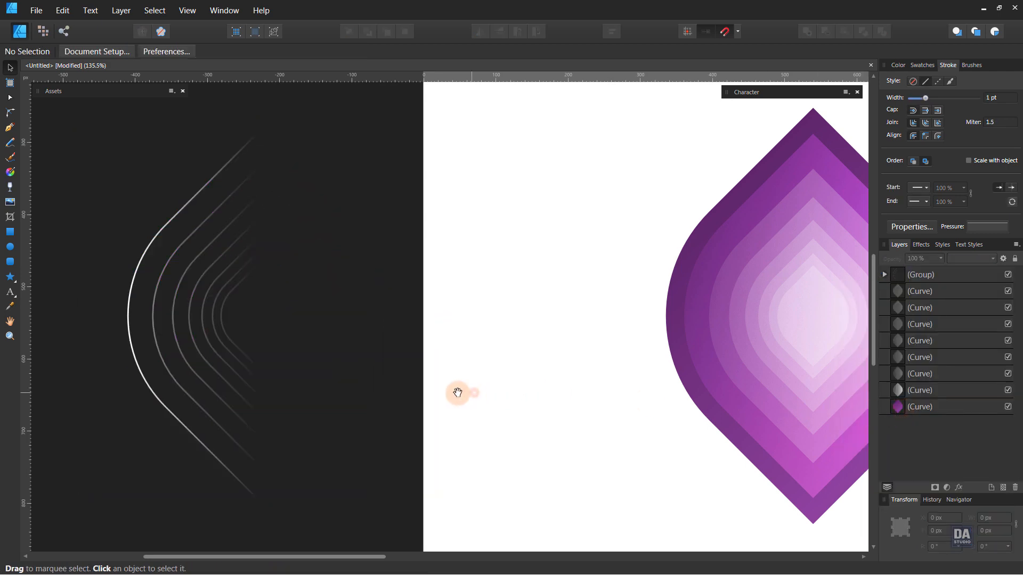
# Step: Move the outline group back onto the purple shape so the outlines line up with the inner curves
pyautogui.scroll(-5, 388, 354)
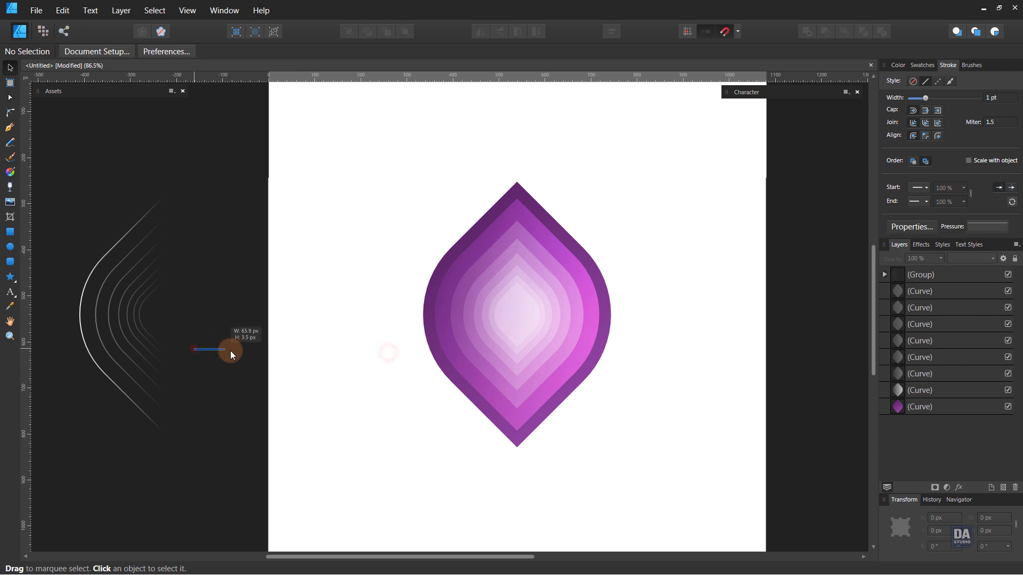
pyautogui.moveTo(230, 351); pyautogui.dragTo(509, 371)
pyautogui.click(681, 380)
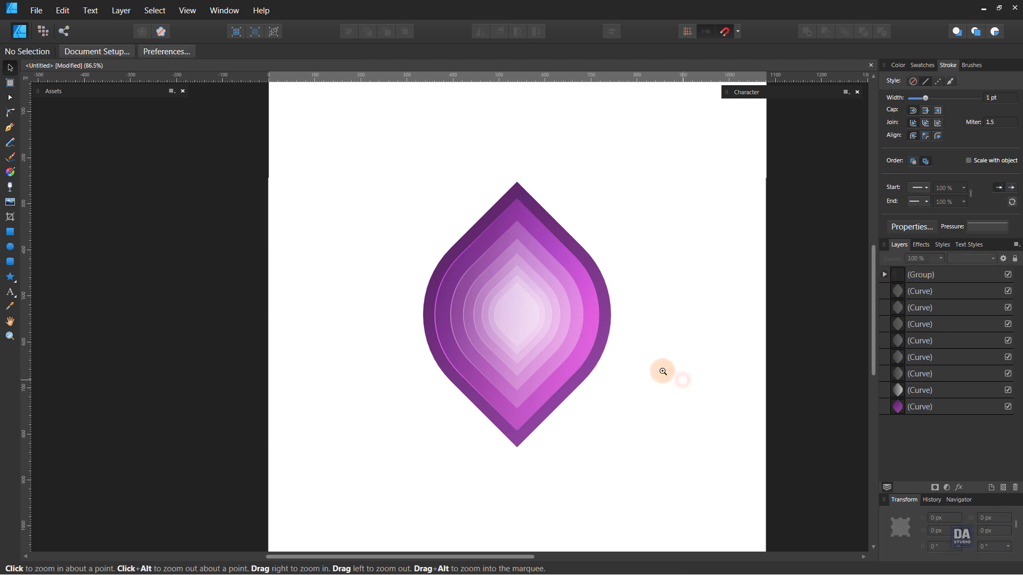
pyautogui.moveTo(659, 343); pyautogui.dragTo(600, 331)
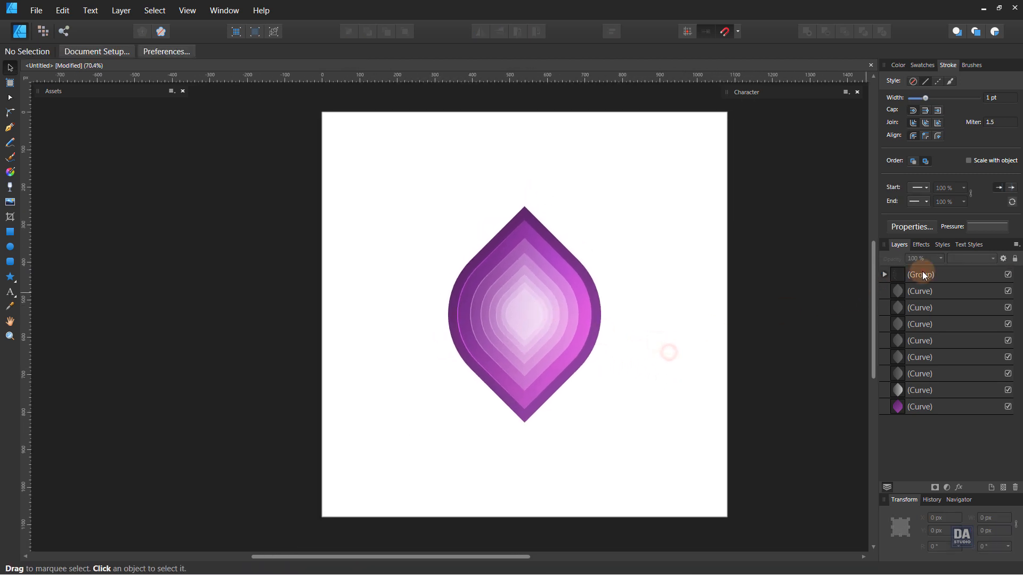
# Step: Set the stroke width of all seven curves inside the outline group to 2 pt
pyautogui.click(916, 273)
pyautogui.click(884, 274)
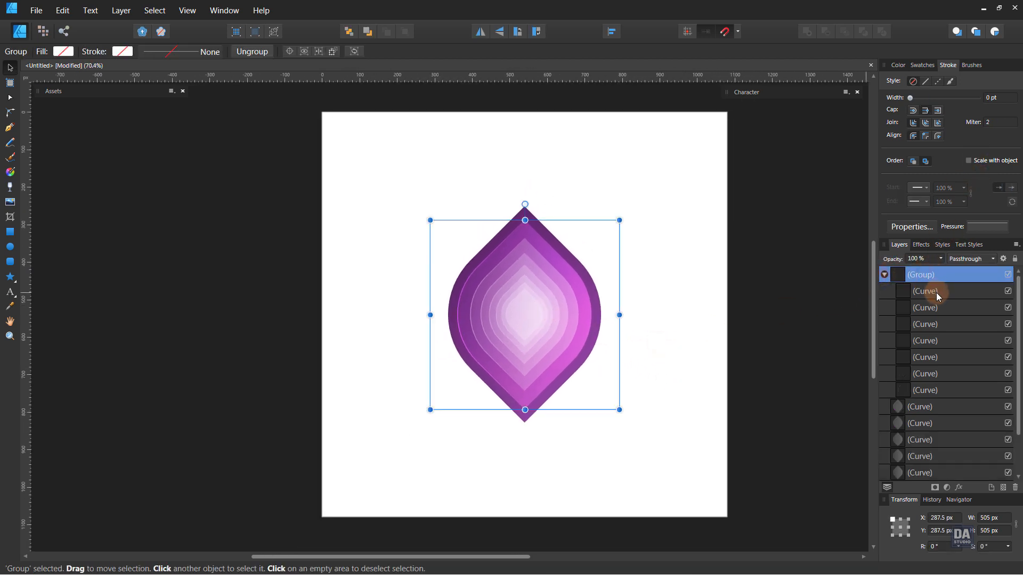
pyautogui.click(936, 292)
pyautogui.keyDown('shift'); pyautogui.click(936, 383); pyautogui.keyUp('shift')
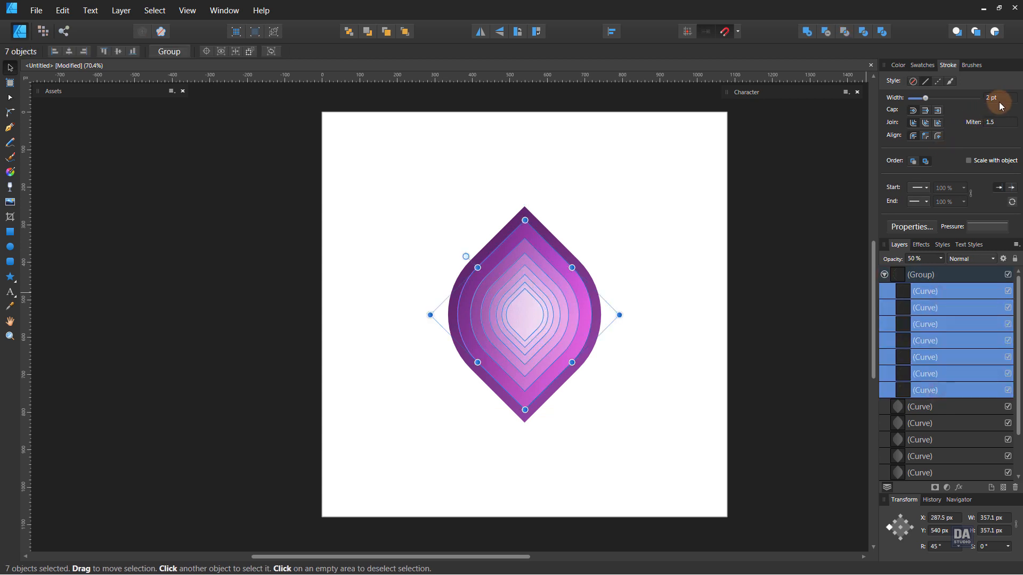
pyautogui.click(769, 292)
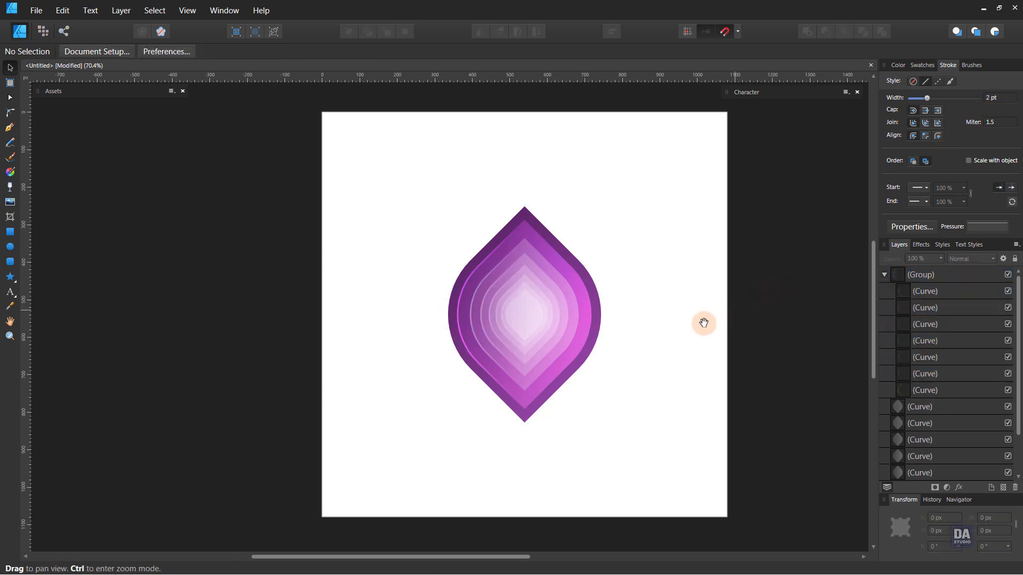
pyautogui.moveTo(703, 322); pyautogui.dragTo(642, 332)
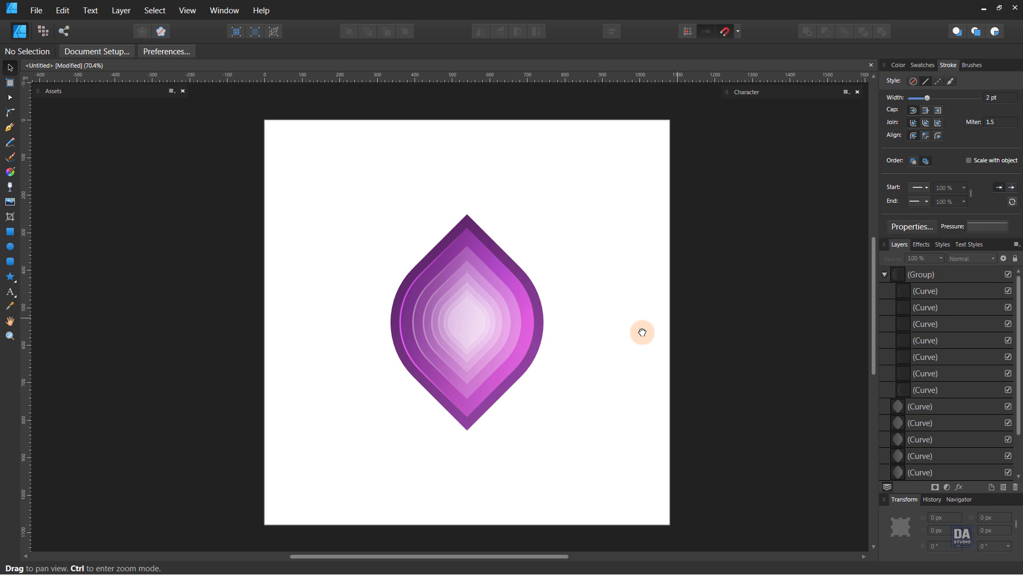
# Step: Group the outline group and all the purple shape's curves into one group
pyautogui.moveTo(618, 176); pyautogui.dragTo(356, 464)
pyautogui.click(885, 276)
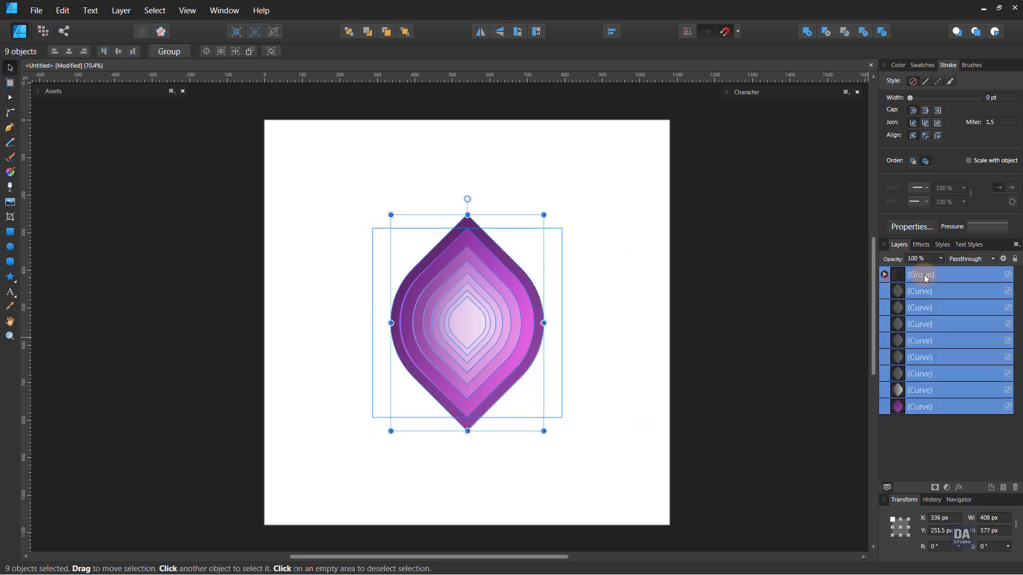
pyautogui.rightClick(924, 274)
pyautogui.click(905, 411)
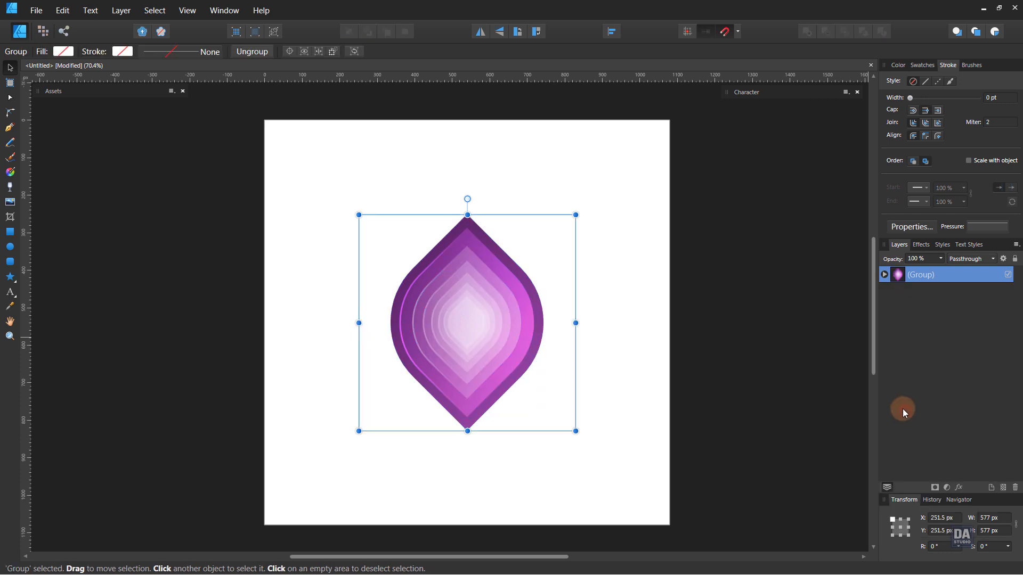
# Step: Scale the leaf group down to about 486 px wide and move it slightly above the artboard's centre
pyautogui.moveTo(577, 428); pyautogui.dragTo(558, 414)
pyautogui.moveTo(493, 381); pyautogui.dragTo(492, 359)
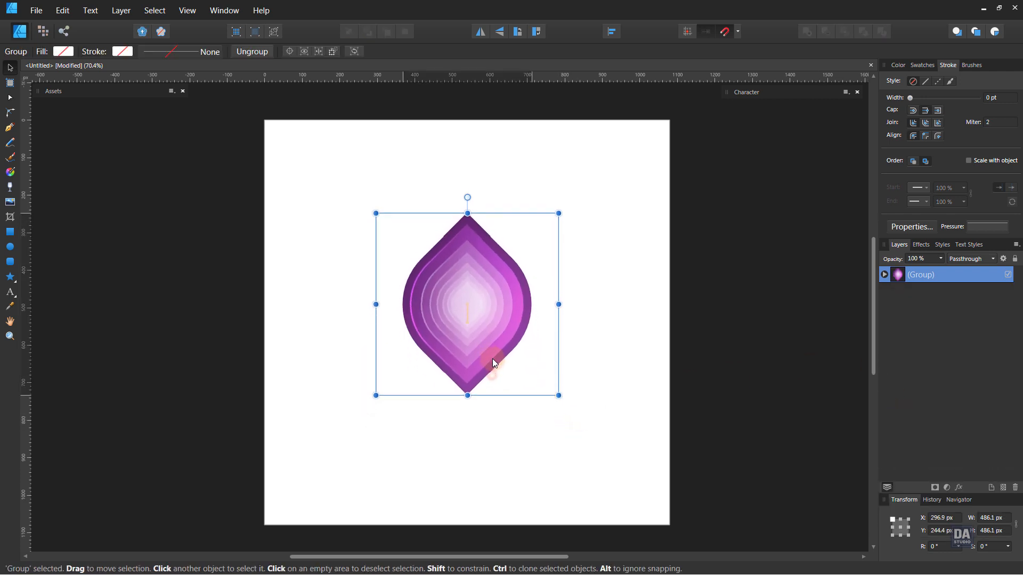
pyautogui.click(500, 416)
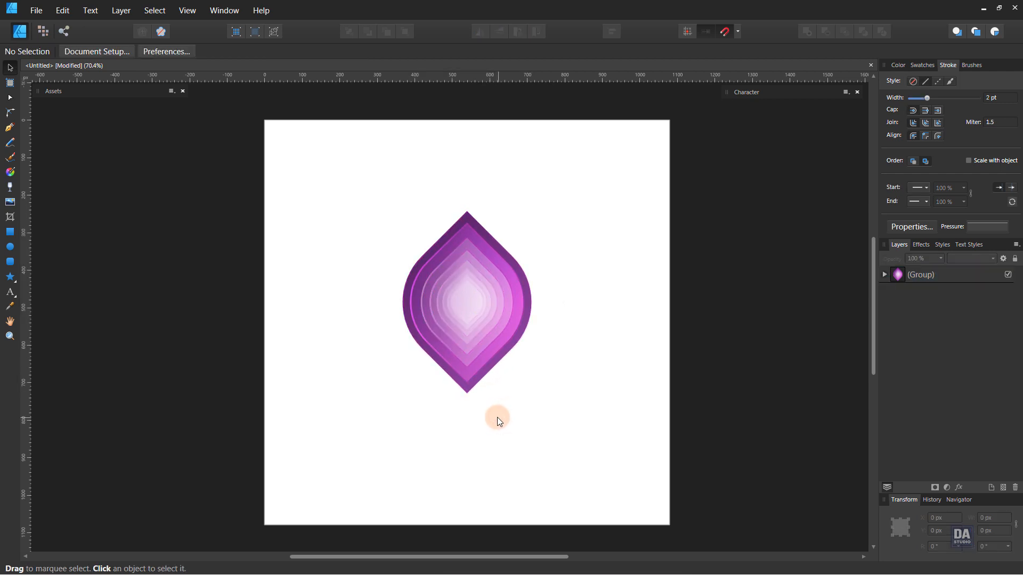
# Step: Draw a 1080 x 1080 px rectangle covering the artboard, with no stroke and a brown fill (H 15, S 43, L 32)
pyautogui.click(10, 231)
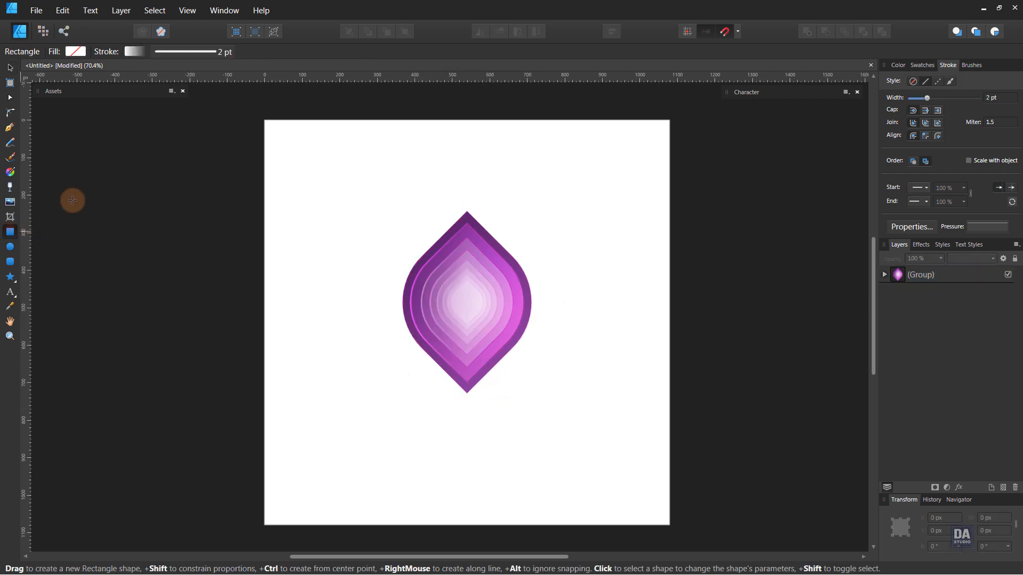
pyautogui.moveTo(265, 124); pyautogui.dragTo(669, 526)
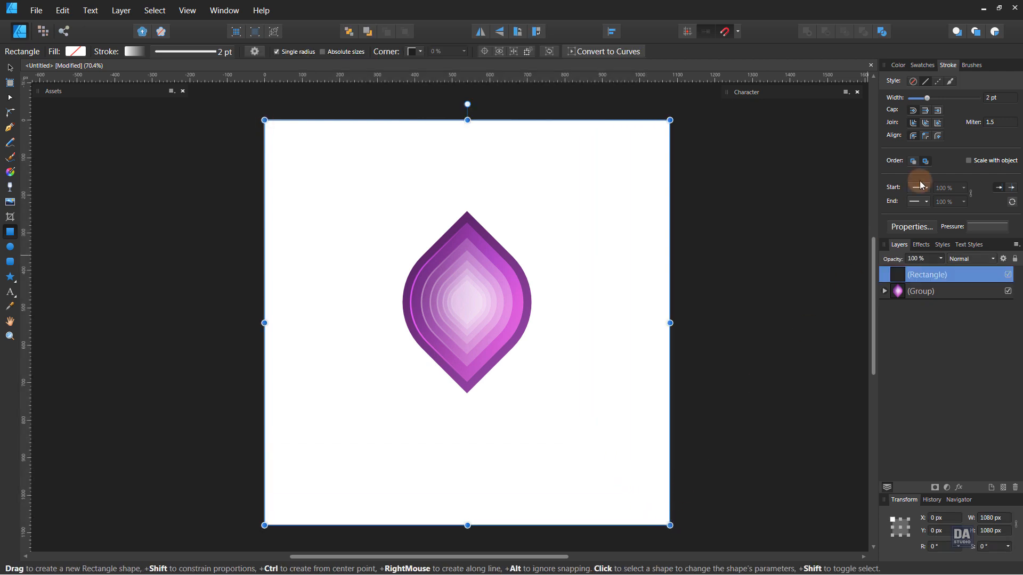
pyautogui.click(921, 66)
pyautogui.click(901, 66)
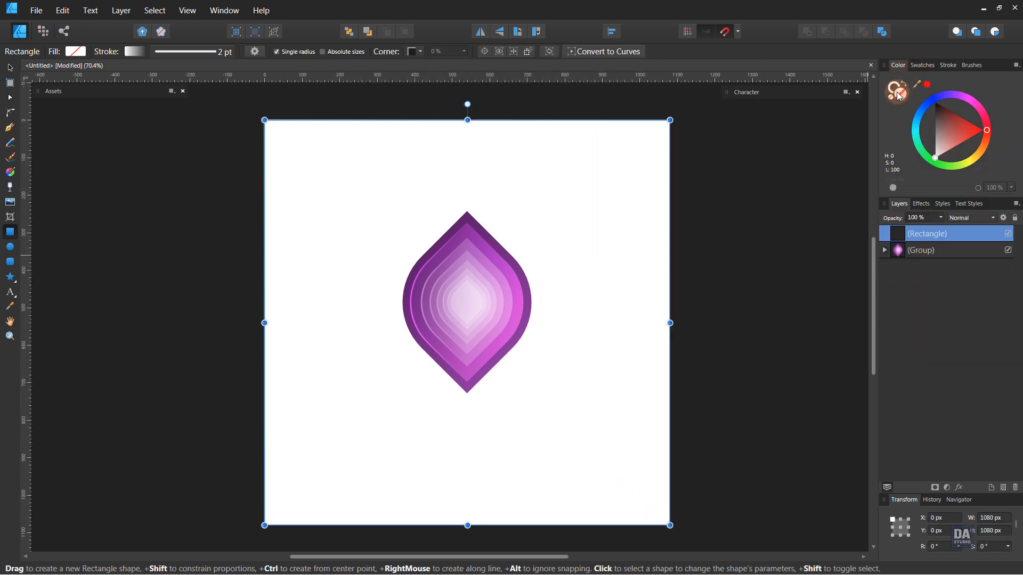
pyautogui.click(893, 96)
pyautogui.moveTo(986, 141)
pyautogui.mouseDown()
pyautogui.moveTo(984, 150)
pyautogui.moveTo(952, 137)
pyautogui.moveTo(958, 145)
pyautogui.moveTo(962, 130)
pyautogui.moveTo(985, 141)
pyautogui.moveTo(954, 122)
pyautogui.mouseUp()
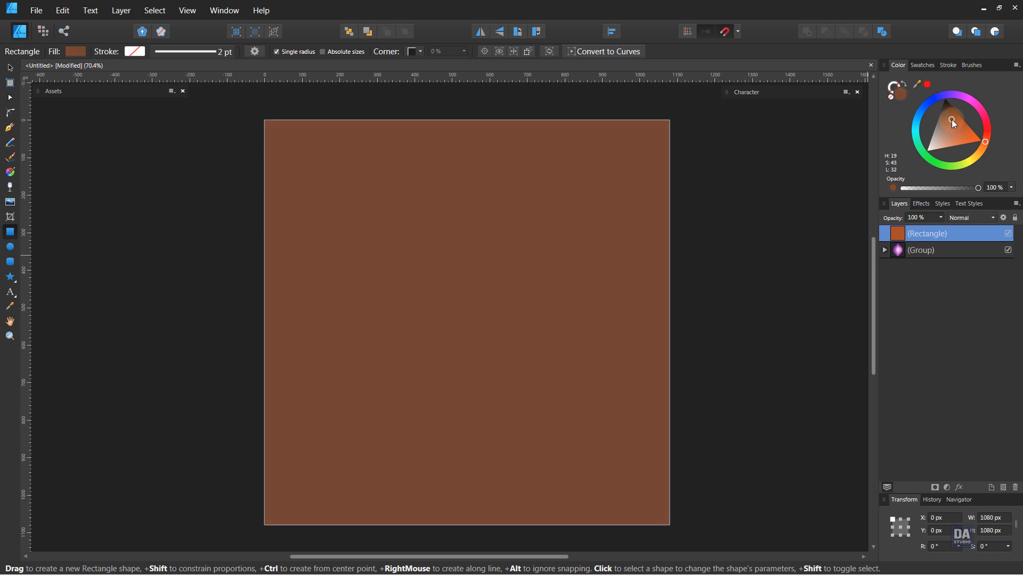
pyautogui.moveTo(983, 142); pyautogui.dragTo(987, 140)
# Step: Change the rectangle's fill to H 20, S 44, L 22 with 60 % noise, and place the rectangle behind the leaf group
pyautogui.click(894, 188)
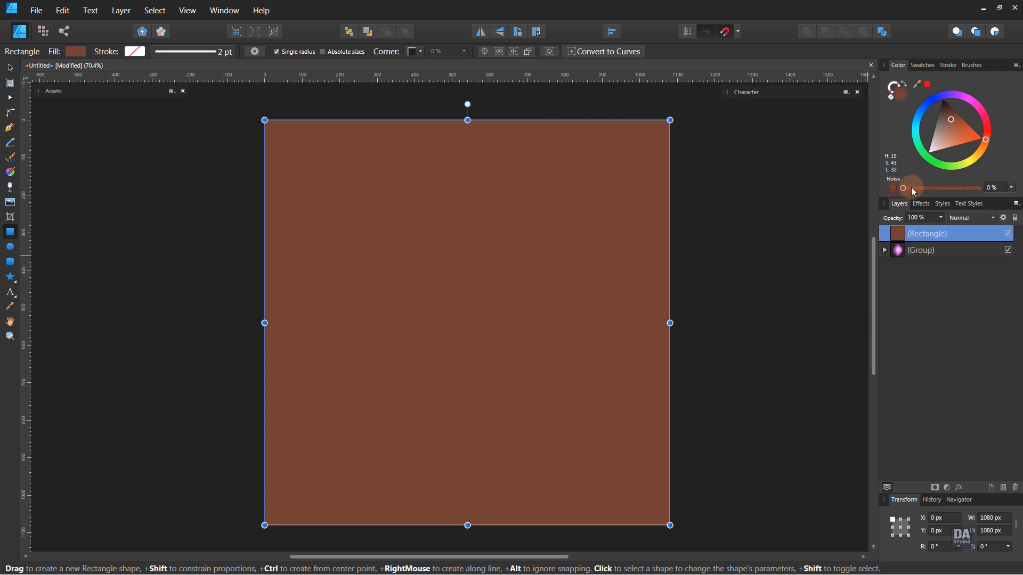
pyautogui.moveTo(911, 187); pyautogui.dragTo(948, 187)
pyautogui.moveTo(951, 117); pyautogui.dragTo(949, 116)
pyautogui.moveTo(983, 145); pyautogui.dragTo(974, 170)
pyautogui.moveTo(955, 238); pyautogui.dragTo(924, 280)
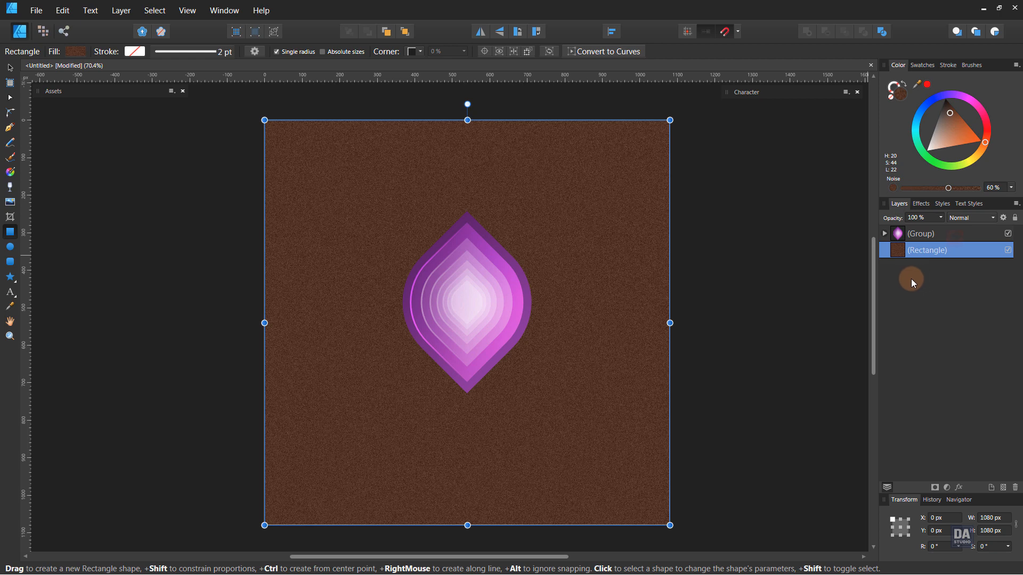
# Step: Darken the background rectangle's fill to H 35, S 59, L 12 and reduce its noise to 34 %
pyautogui.moveTo(954, 116); pyautogui.dragTo(949, 105)
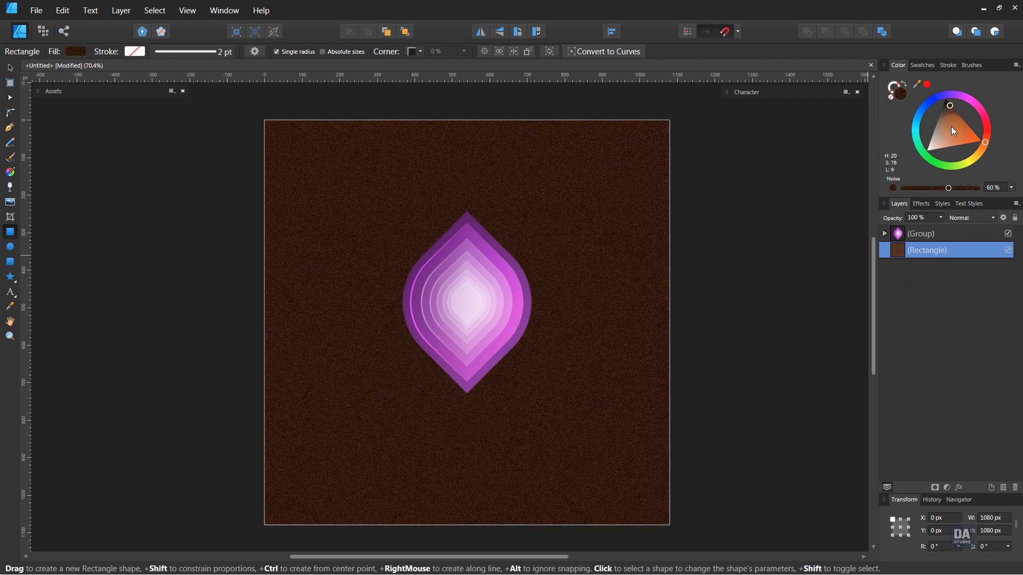
pyautogui.moveTo(949, 188); pyautogui.dragTo(928, 190)
pyautogui.moveTo(950, 107); pyautogui.dragTo(949, 109)
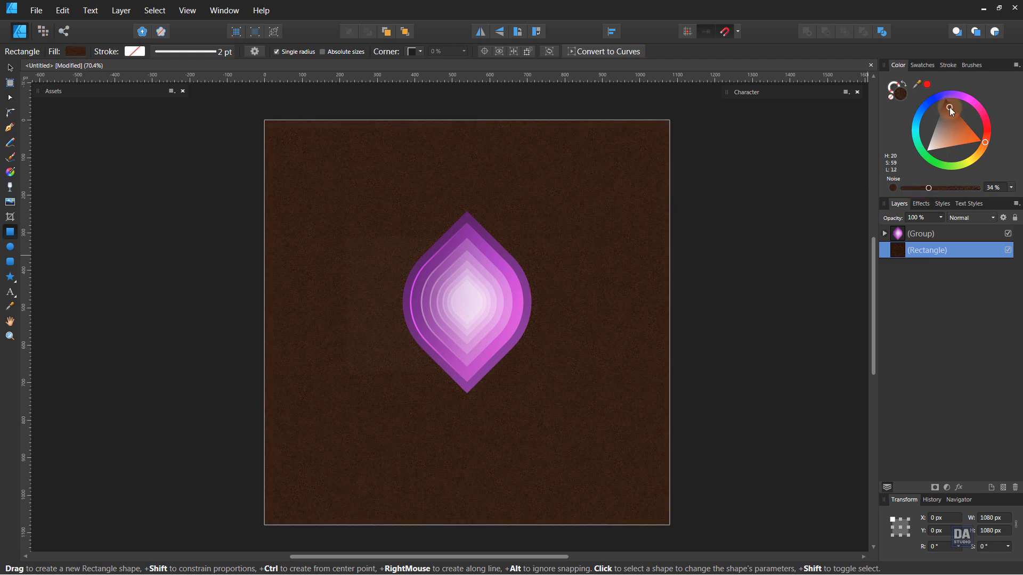
pyautogui.moveTo(986, 143); pyautogui.dragTo(984, 154)
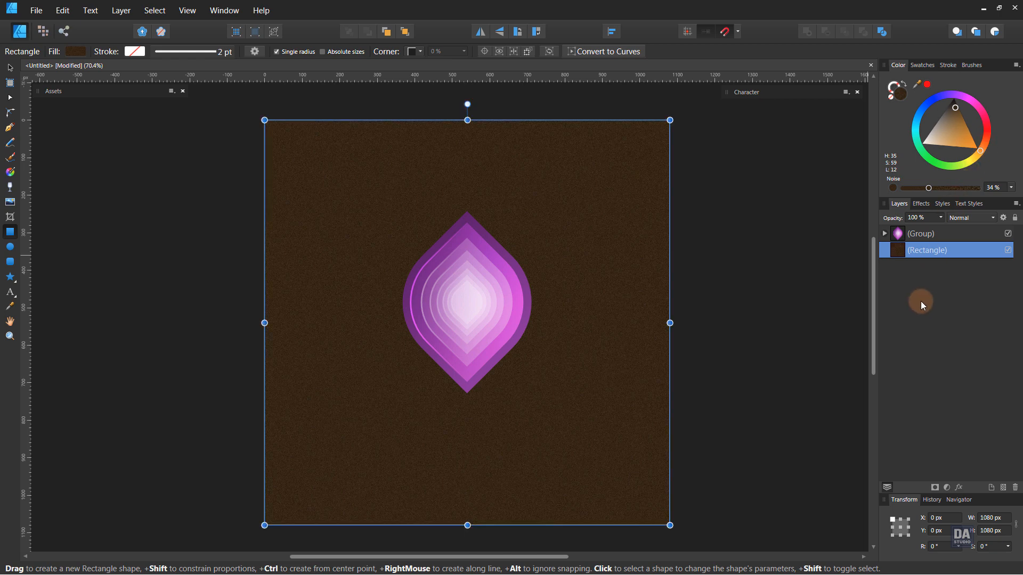
# Step: Add an outer shadow to the leaf group with 41 % opacity, 41.7 px radius, 20.8 px offset and a 270° angle
pyautogui.click(941, 234)
pyautogui.press('a')
pyautogui.click(959, 490)
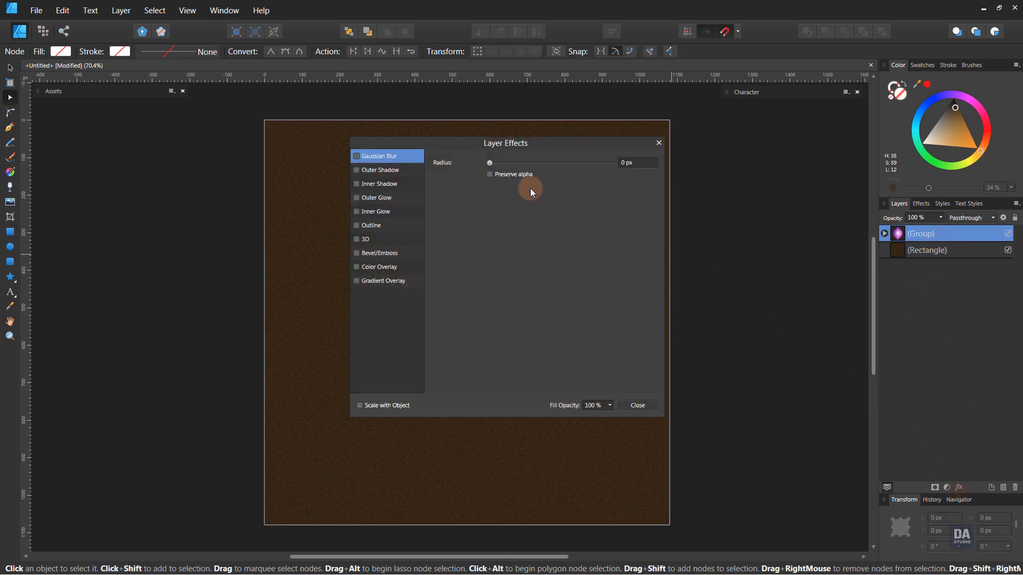
pyautogui.moveTo(550, 142); pyautogui.dragTo(834, 170)
pyautogui.click(612, 198)
pyautogui.moveTo(803, 215); pyautogui.dragTo(871, 232)
pyautogui.moveTo(815, 280); pyautogui.dragTo(821, 278)
pyautogui.moveTo(863, 202)
pyautogui.mouseDown()
pyautogui.moveTo(906, 203)
pyautogui.moveTo(898, 220)
pyautogui.moveTo(853, 202)
pyautogui.mouseUp()
pyautogui.click(868, 229)
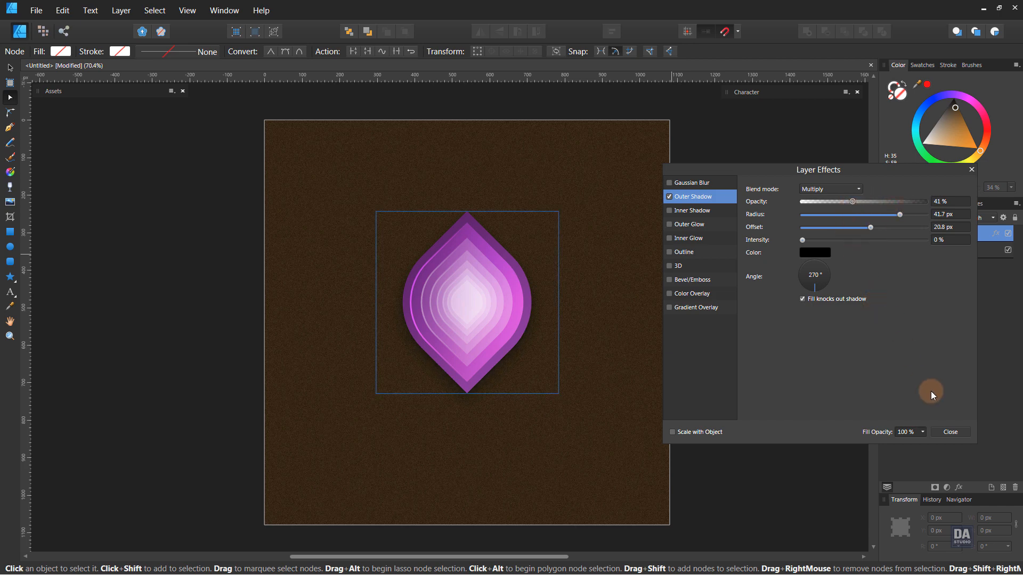
pyautogui.click(946, 435)
pyautogui.click(765, 430)
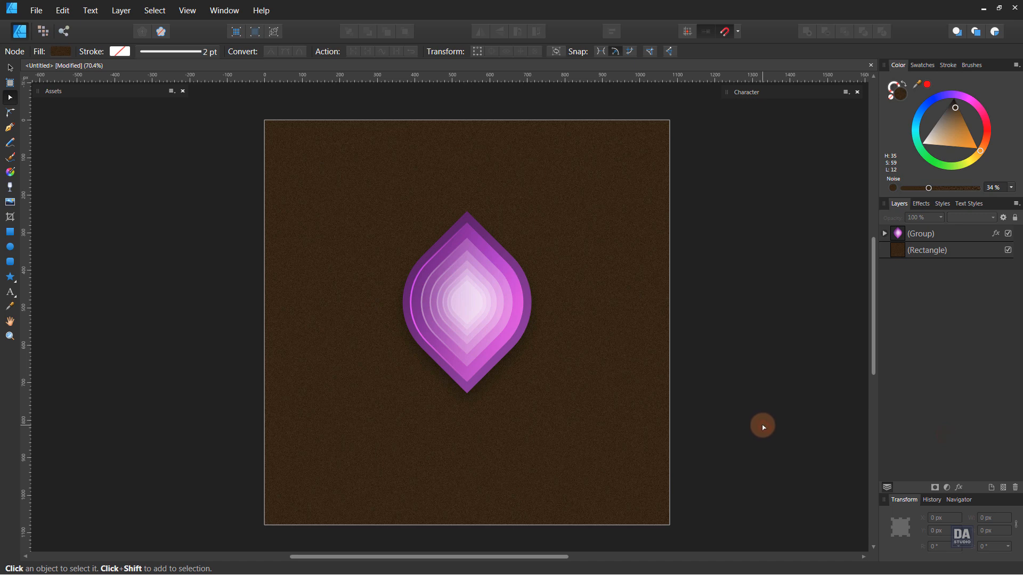
# Step: Add the two-line art text "Creative Business" below the leaf and colour it white
pyautogui.click(10, 292)
pyautogui.click(453, 441)
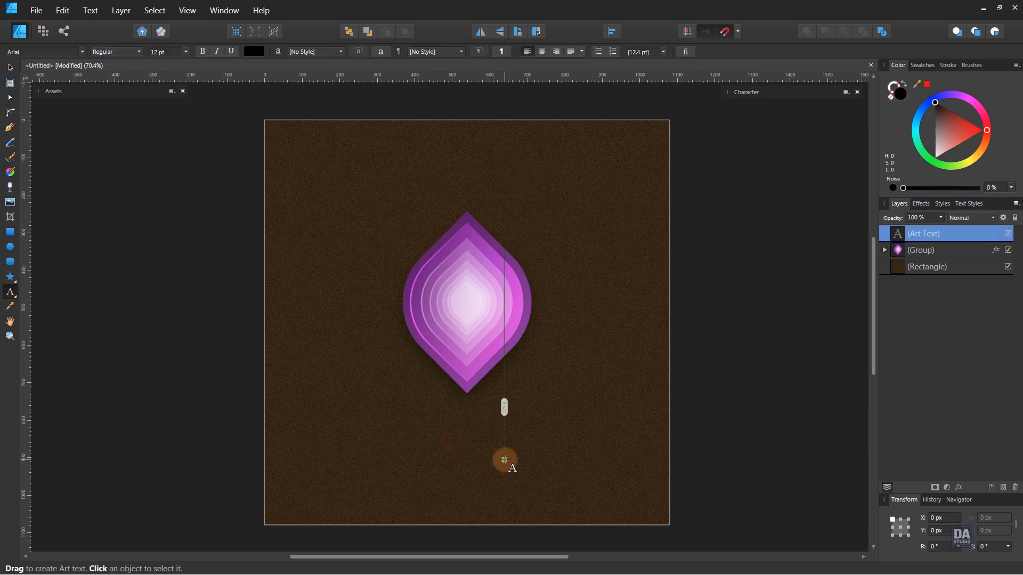
pyautogui.write('Creative')
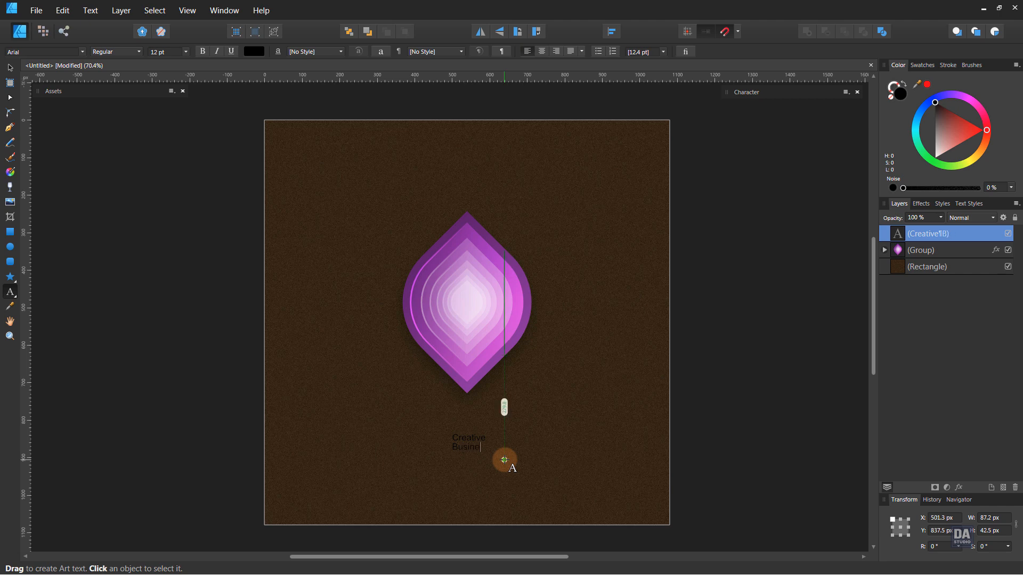
pyautogui.press('Escape')
pyautogui.click(10, 67)
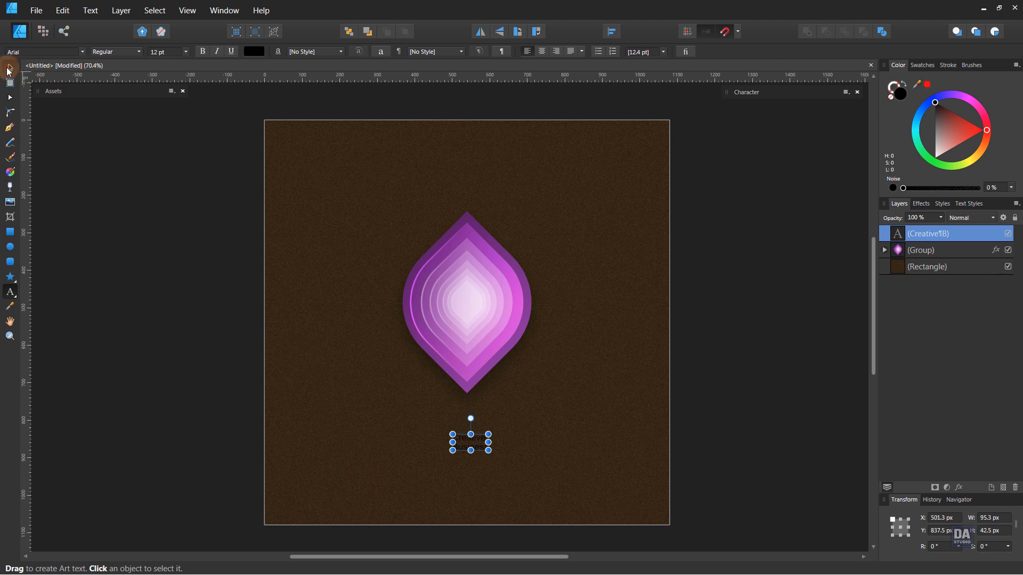
pyautogui.click(250, 52)
pyautogui.click(234, 172)
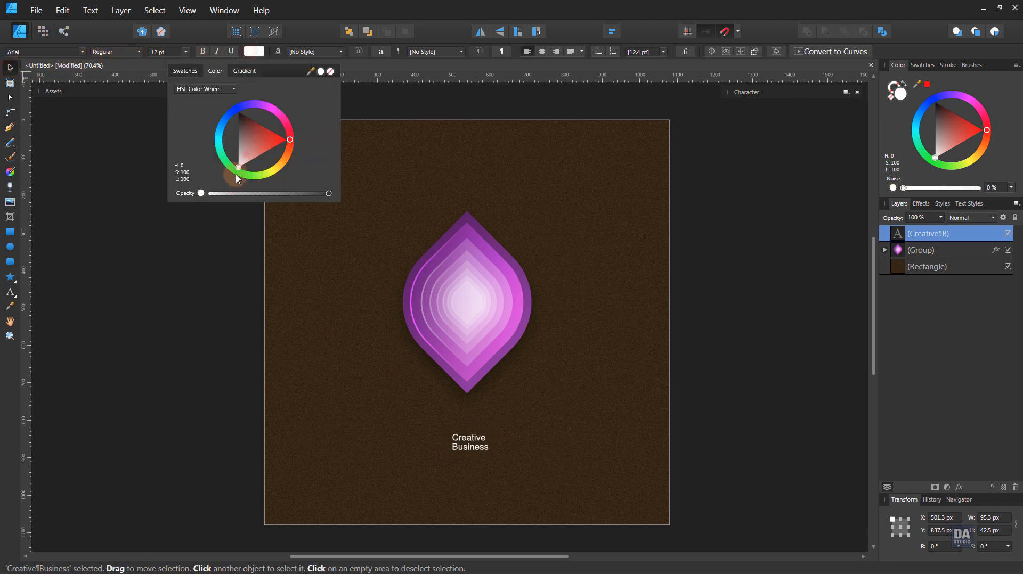
# Step: Set the text's font to Adobe Caslon Pro and enlarge it from its centre to about 54.7 pt
pyautogui.click(83, 52)
pyautogui.scroll(1, 110, 164)
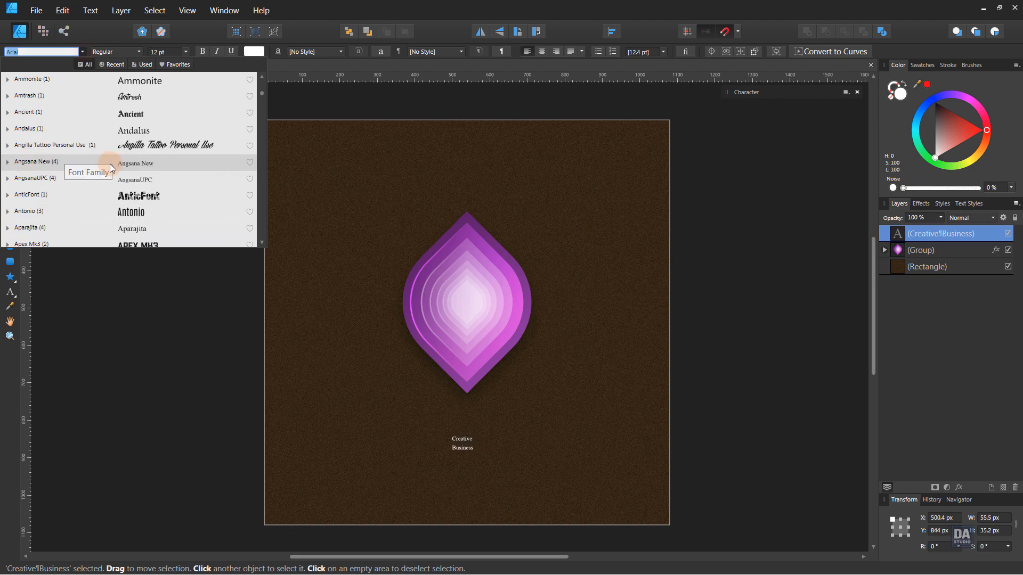
pyautogui.scroll(10, 110, 164)
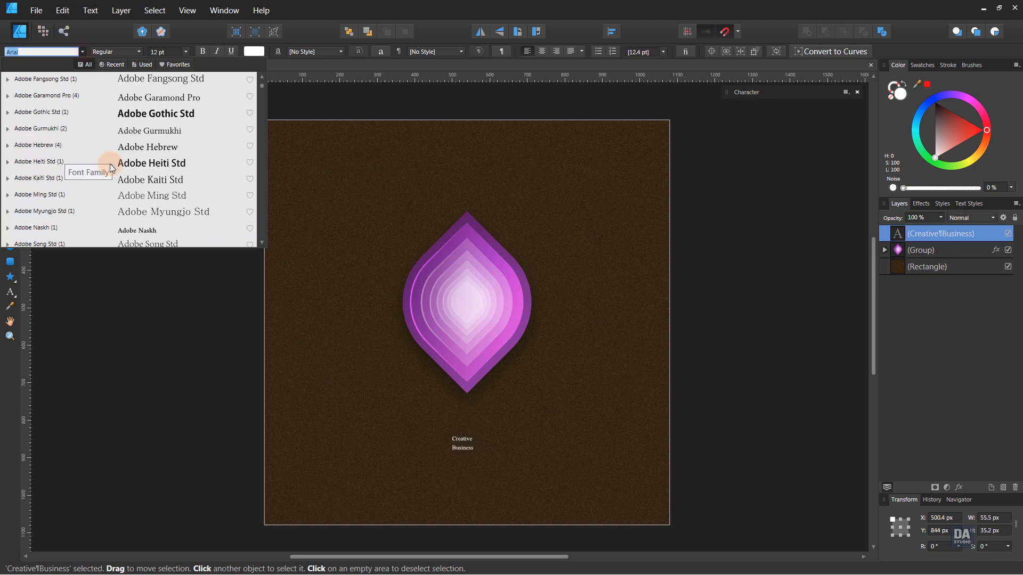
pyautogui.click(109, 179)
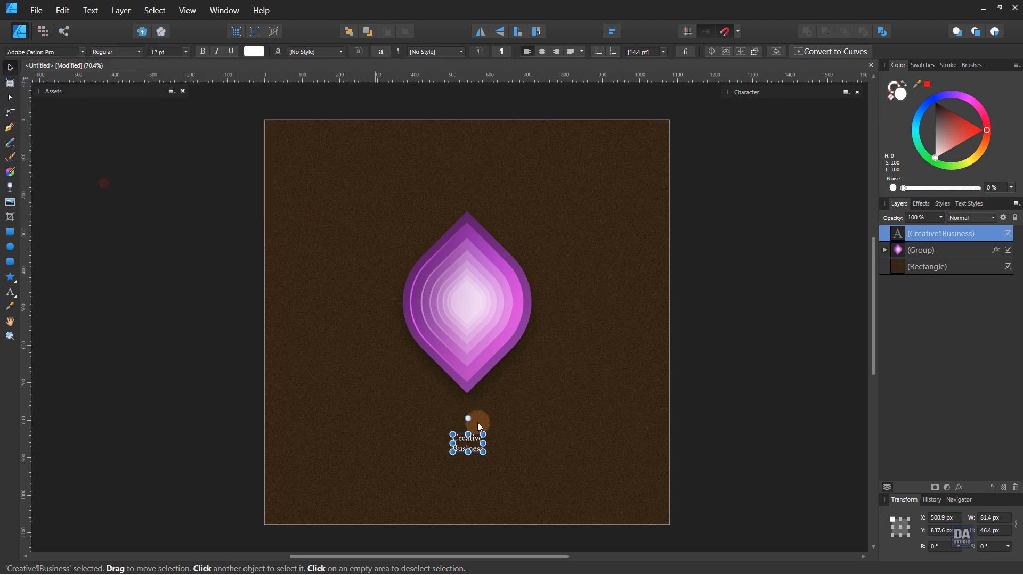
pyautogui.moveTo(481, 461); pyautogui.dragTo(538, 482)
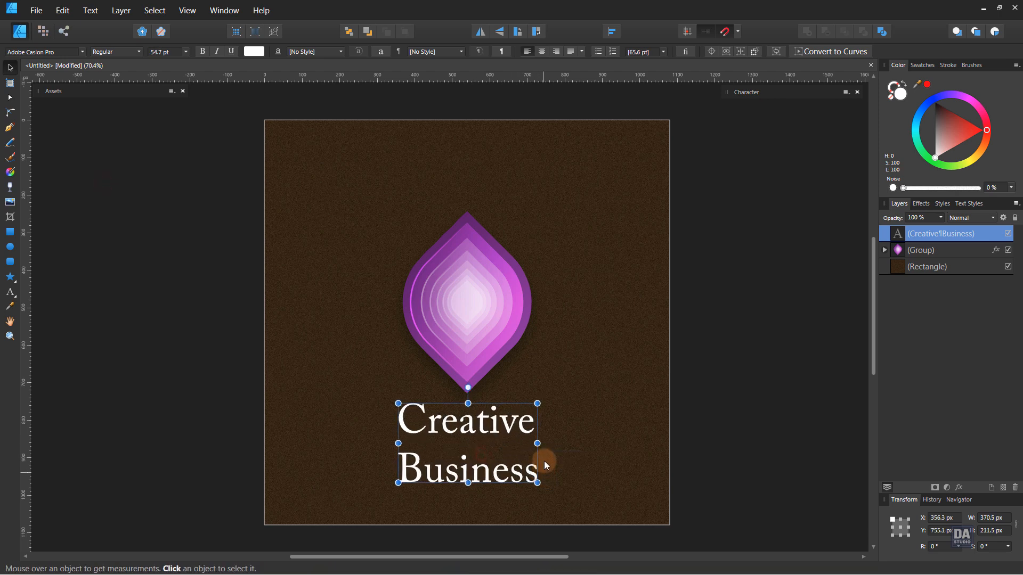
# Step: Tighten the spacing between the two lines of the "Creative Business" text by setting the leading override to 47.6 pt
pyautogui.click(753, 95)
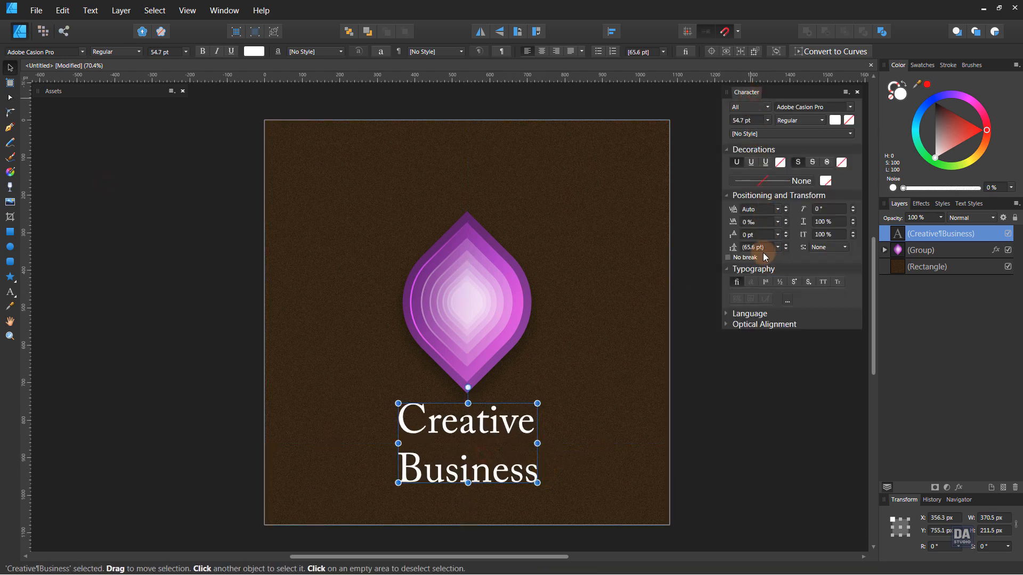
pyautogui.scroll(-1, 767, 248)
pyautogui.scroll(-19, 769, 249)
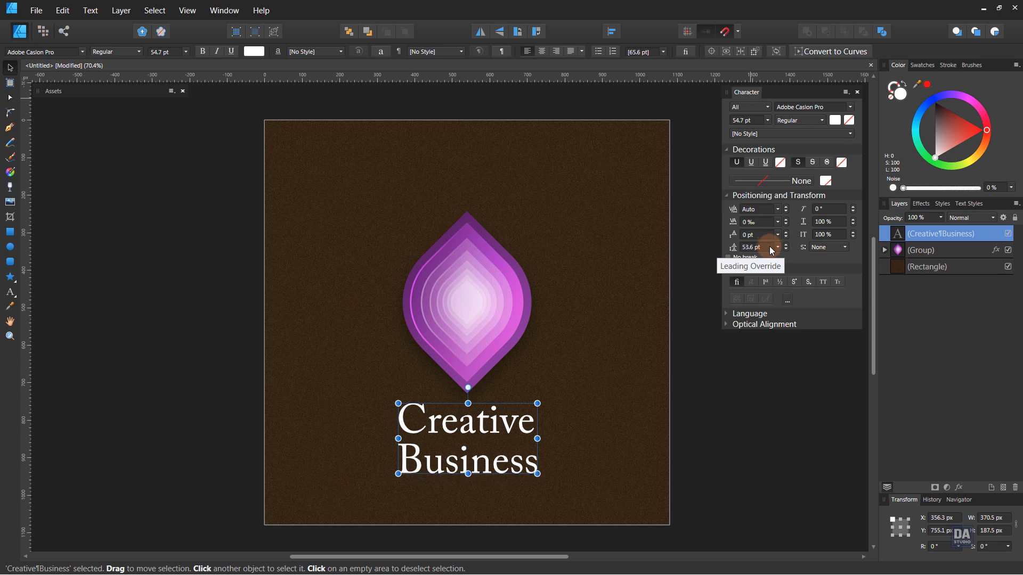
pyautogui.scroll(2, 774, 249)
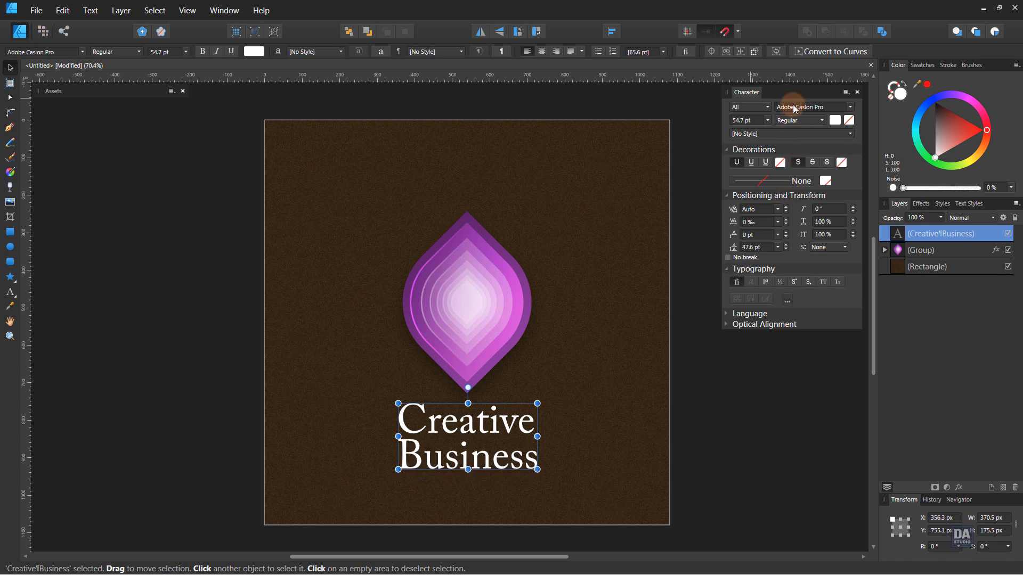
# Step: Colour the "Creative Business" text light brown with H 31, S 42, L 50 and set its font style to Bold
pyautogui.click(984, 151)
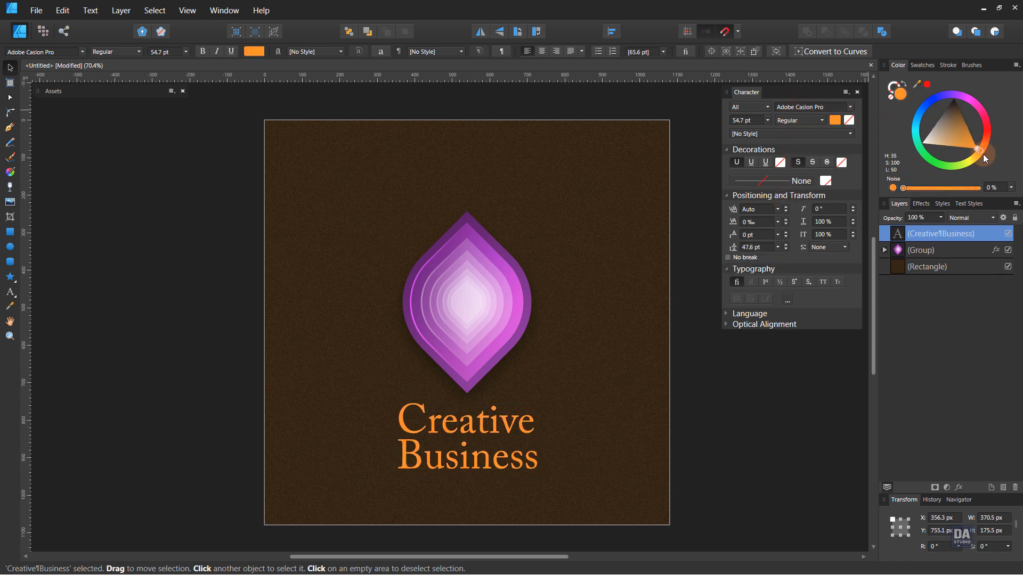
pyautogui.moveTo(967, 140); pyautogui.dragTo(954, 132)
pyautogui.click(120, 53)
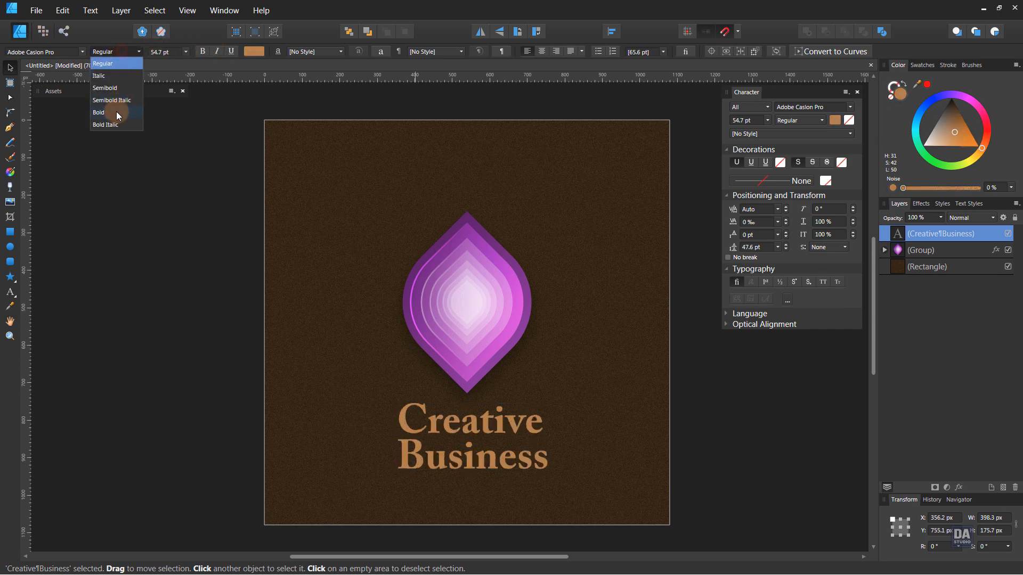
pyautogui.click(99, 113)
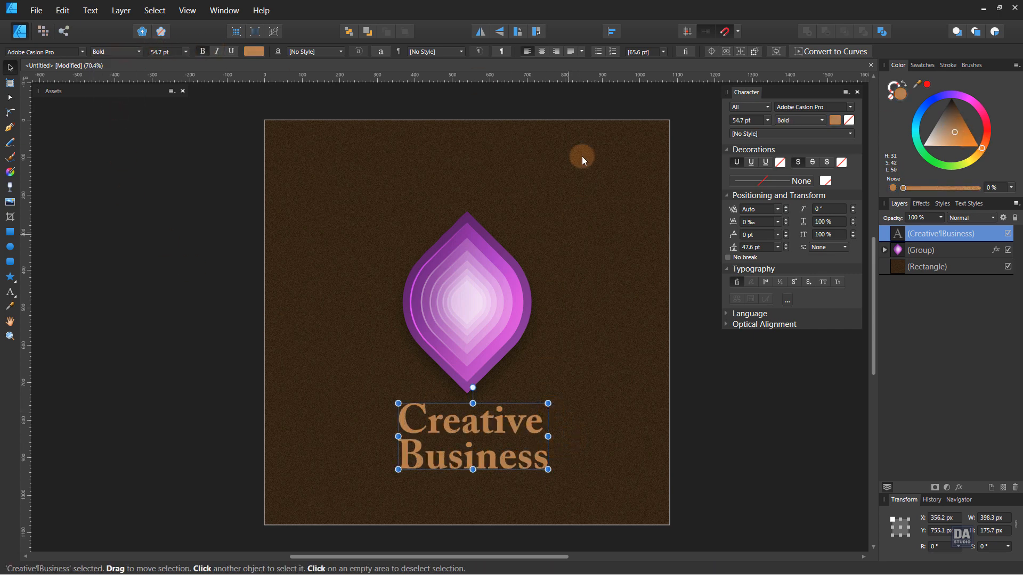
# Step: Centre-align the two text lines, scale the text down slightly from its centre and deselect it
pyautogui.click(542, 52)
pyautogui.moveTo(551, 410)
pyautogui.mouseDown()
pyautogui.moveTo(534, 410)
pyautogui.moveTo(544, 412)
pyautogui.mouseUp()
pyautogui.click(711, 431)
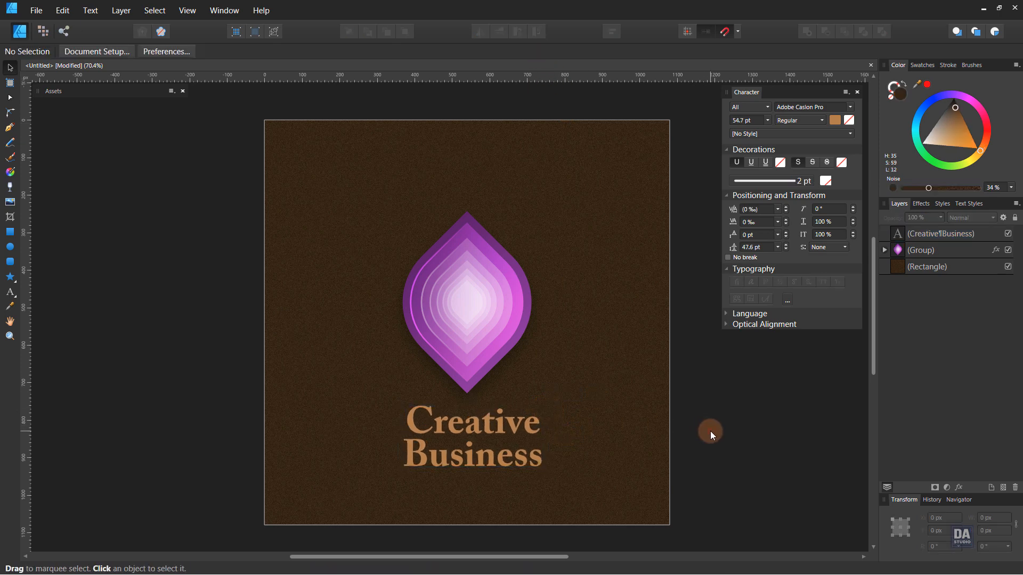